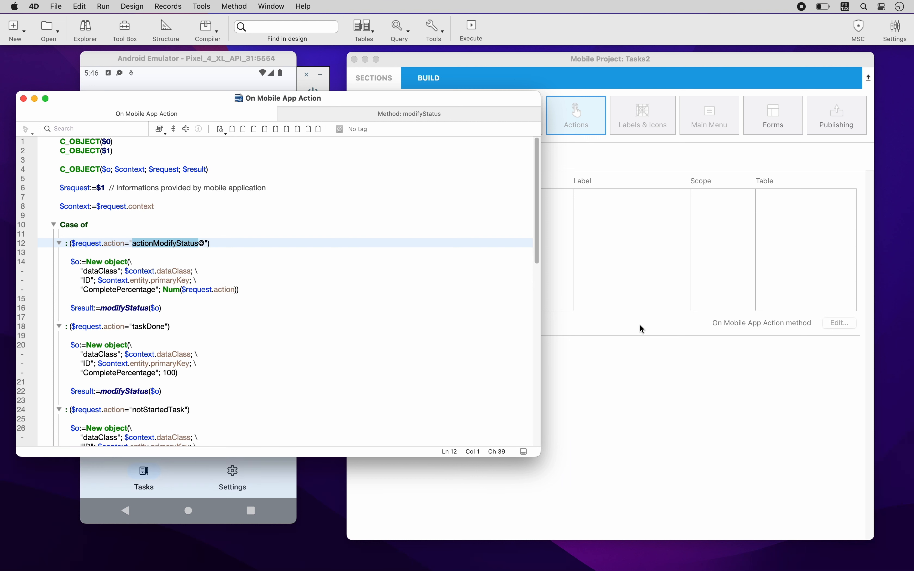
Add a new action for the Tasks table named actionModifyStatus20 and give it the outlined forklift icon
{"action": "double_click", "coordinate": [130, 290]}
{"action": "left_click", "coordinate": [652, 359]}
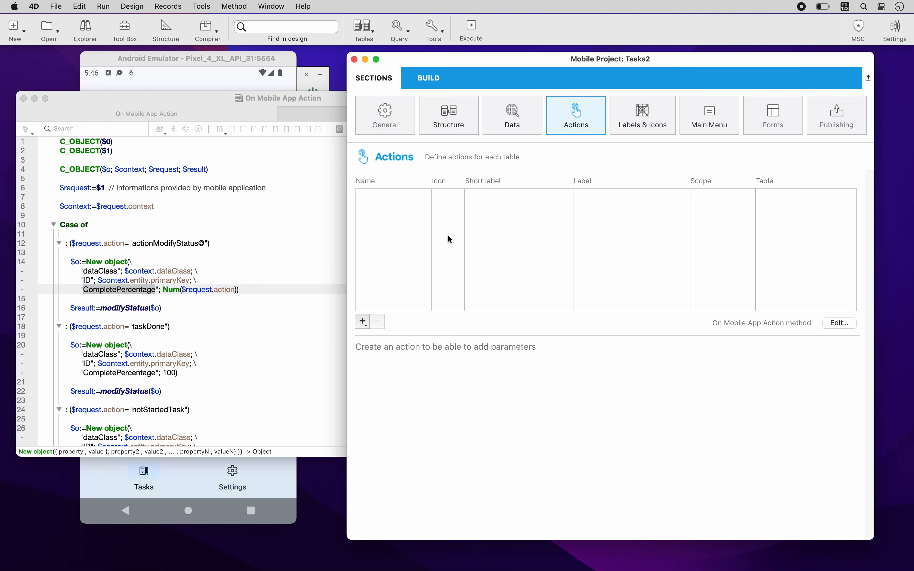
{"action": "left_click", "coordinate": [366, 320]}
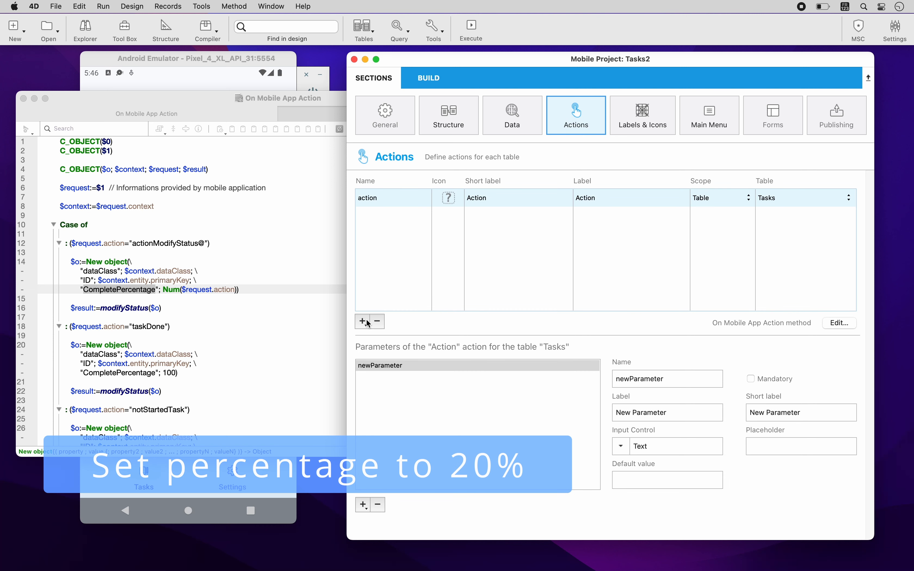
{"action": "double_click", "coordinate": [375, 198]}
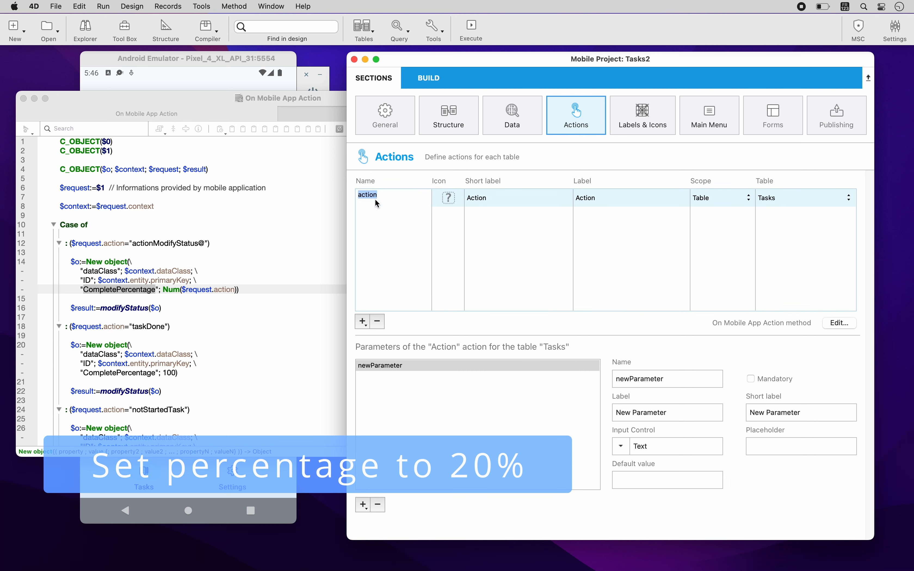
{"action": "type", "text": "actionModifyStatus"}
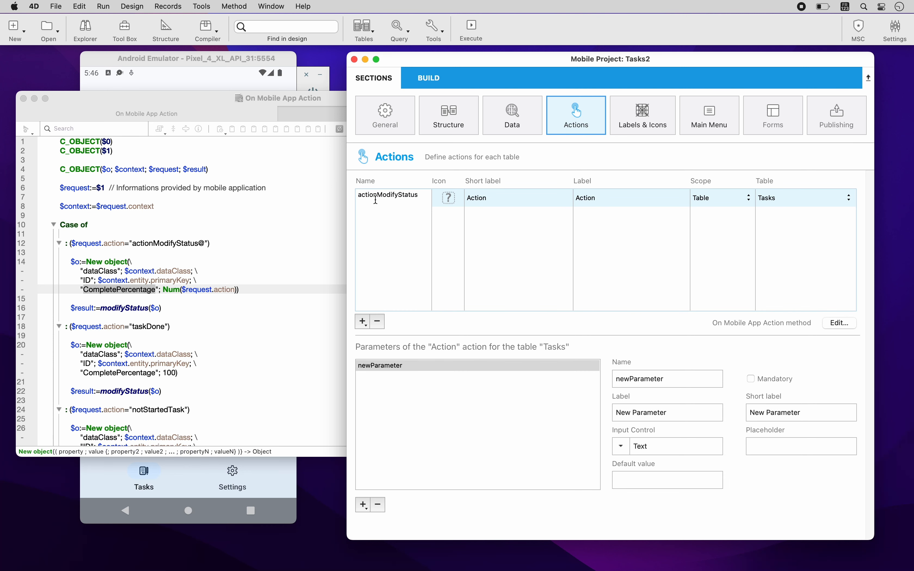
{"action": "type", "text": "20"}
{"action": "left_click", "coordinate": [449, 200]}
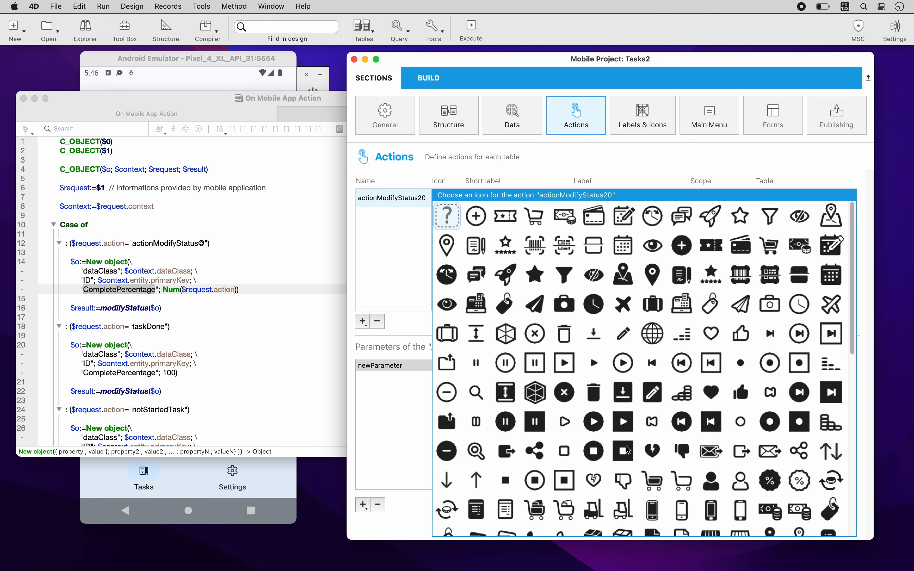
{"action": "left_click", "coordinate": [626, 513]}
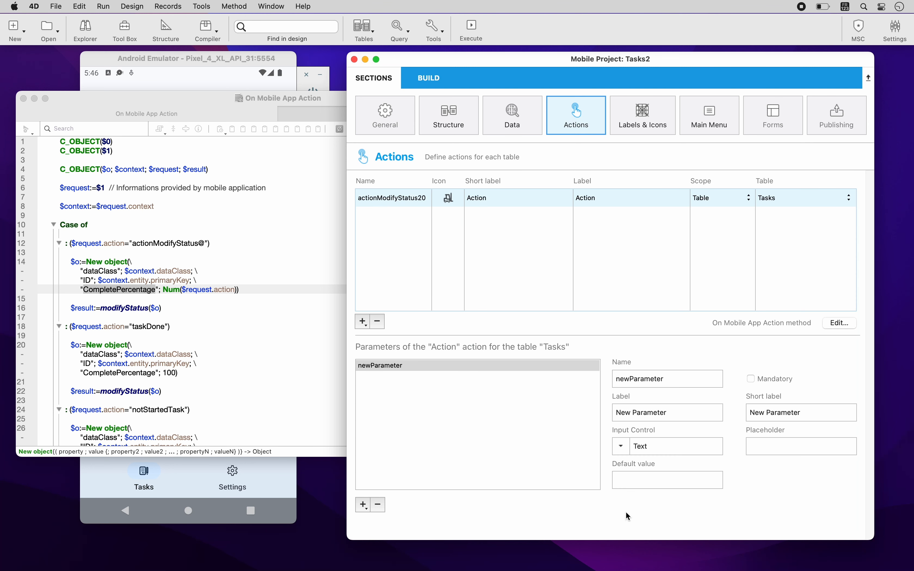
Set both the short label and the label of the actionModifyStatus20 action to 20%
{"action": "left_click", "coordinate": [479, 200]}
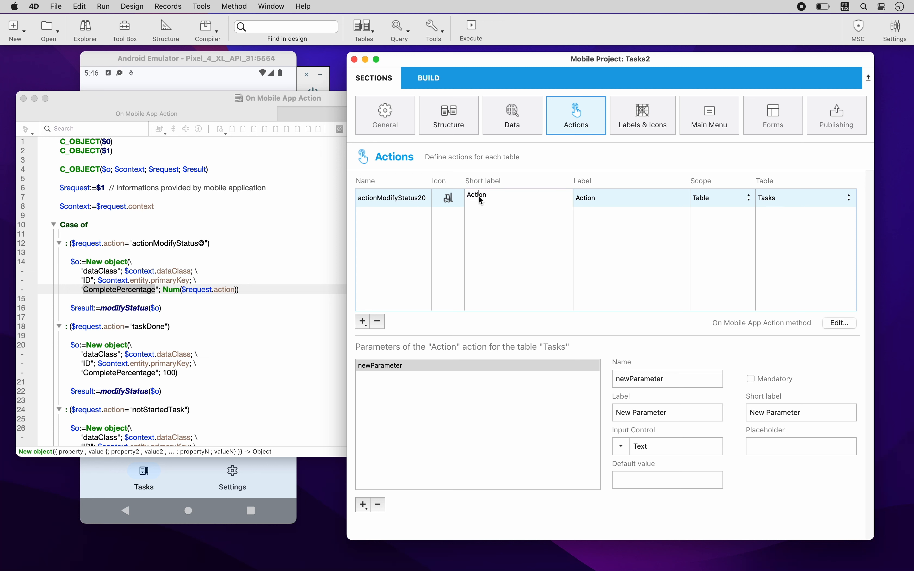
{"action": "double_click", "coordinate": [479, 196]}
{"action": "type", "text": "20%"}
{"action": "double_click", "coordinate": [479, 197]}
{"action": "key", "text": "super+c"}
{"action": "left_click", "coordinate": [594, 197]}
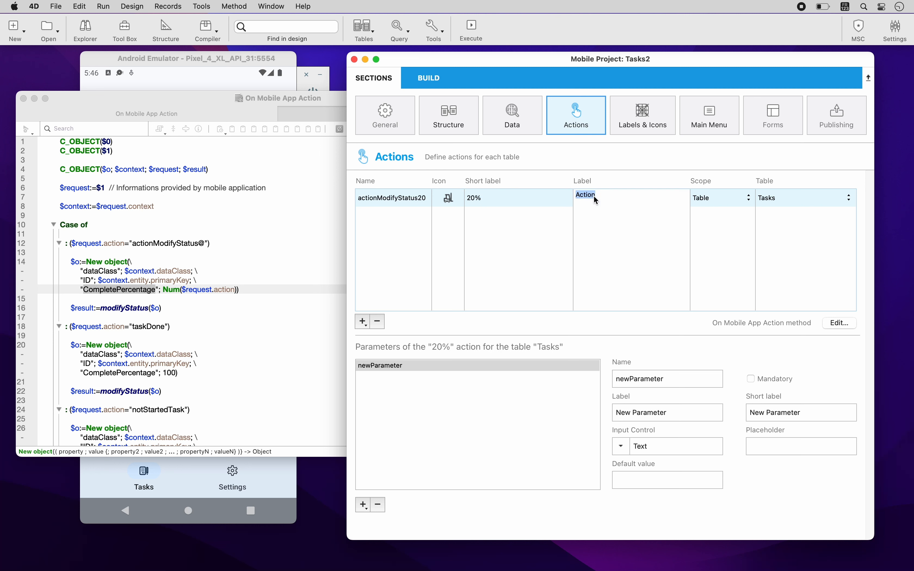
{"action": "key", "text": "super+v"}
Set the scope of actionModifyStatus20 to Current entity and remove its default parameter
{"action": "left_click", "coordinate": [702, 198]}
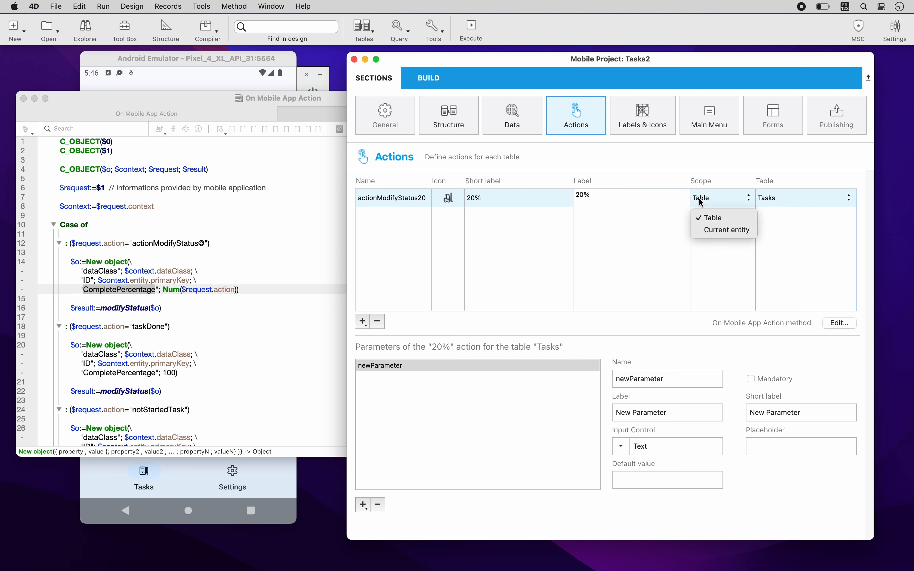
{"action": "left_click", "coordinate": [730, 231]}
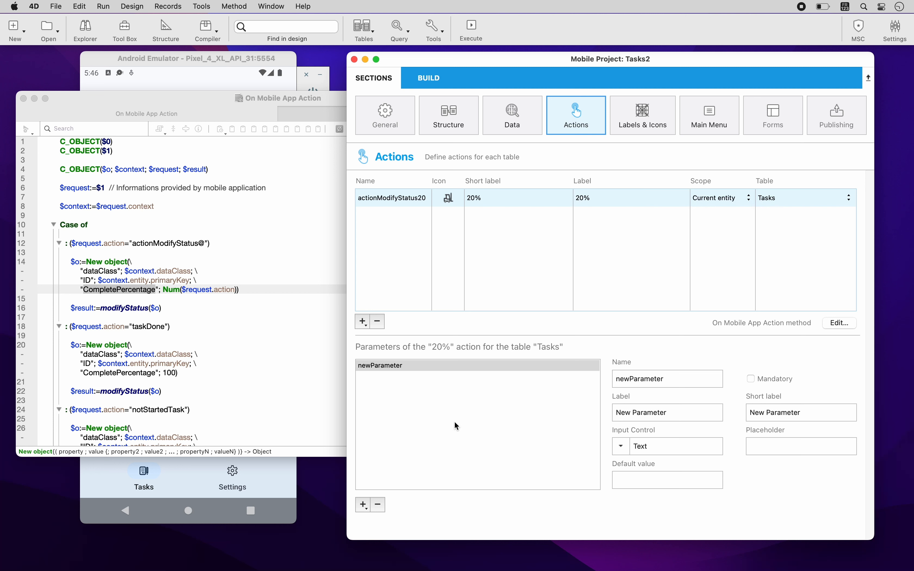
{"action": "left_click", "coordinate": [379, 505]}
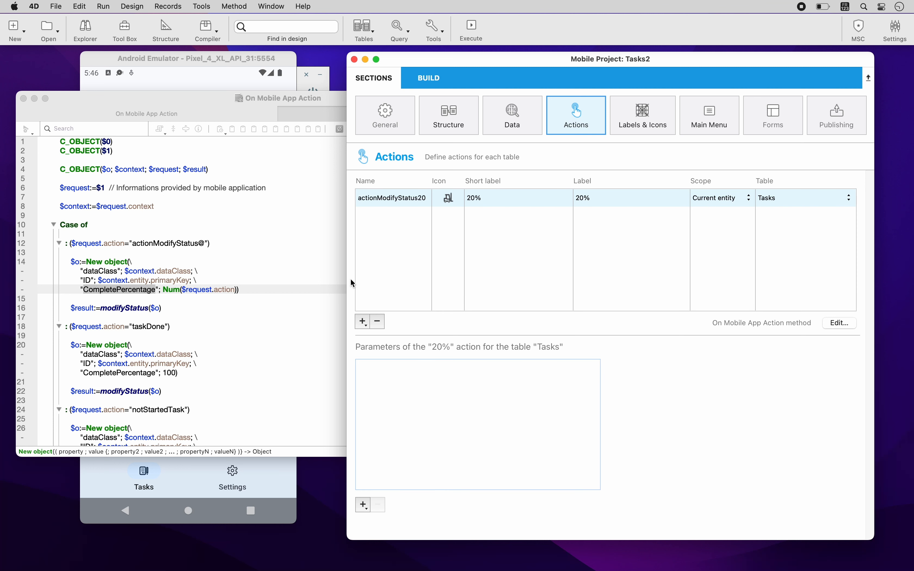
Add an action named taskDone, matching the name in the method code, and give it the outlined thumbs-up icon
{"action": "left_click", "coordinate": [150, 327]}
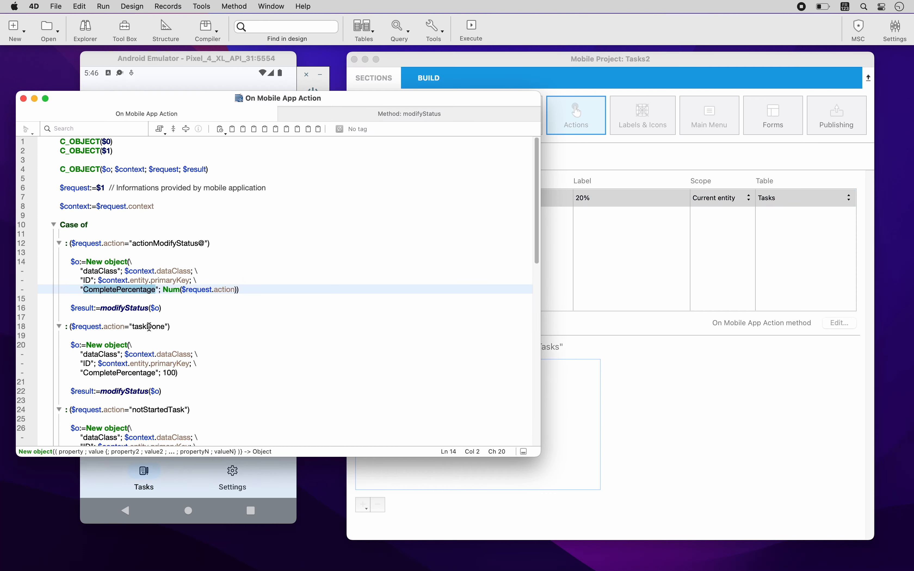
{"action": "double_click", "coordinate": [150, 328]}
{"action": "left_click", "coordinate": [665, 248]}
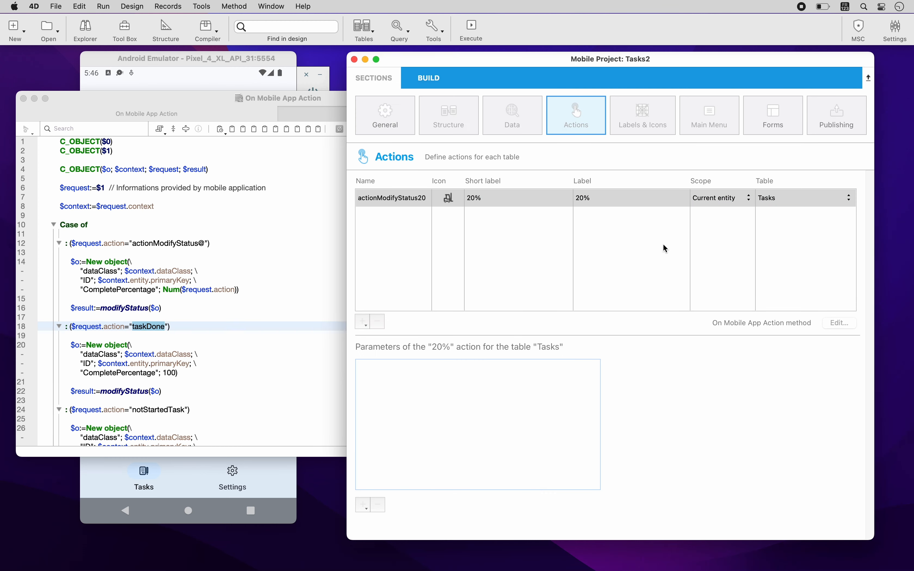
{"action": "left_click", "coordinate": [364, 322]}
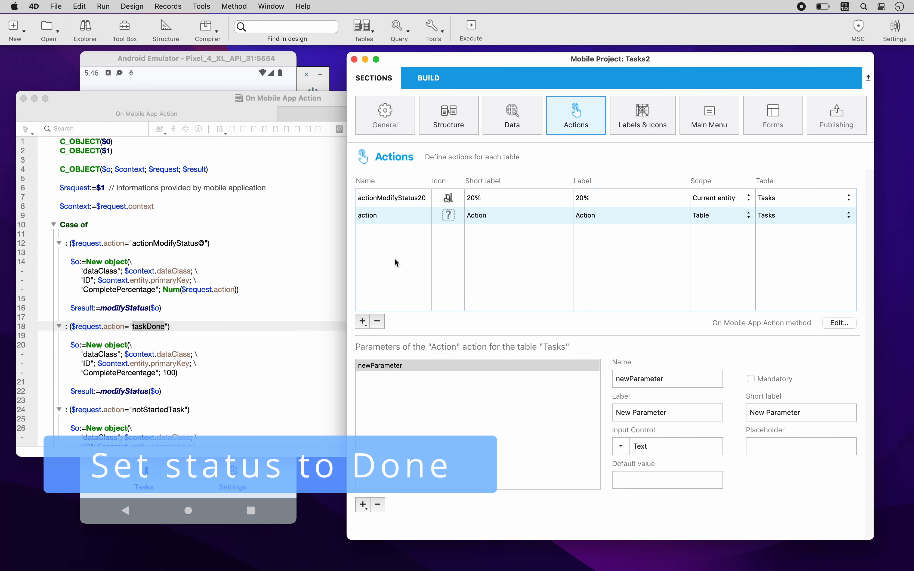
{"action": "left_click", "coordinate": [368, 216]}
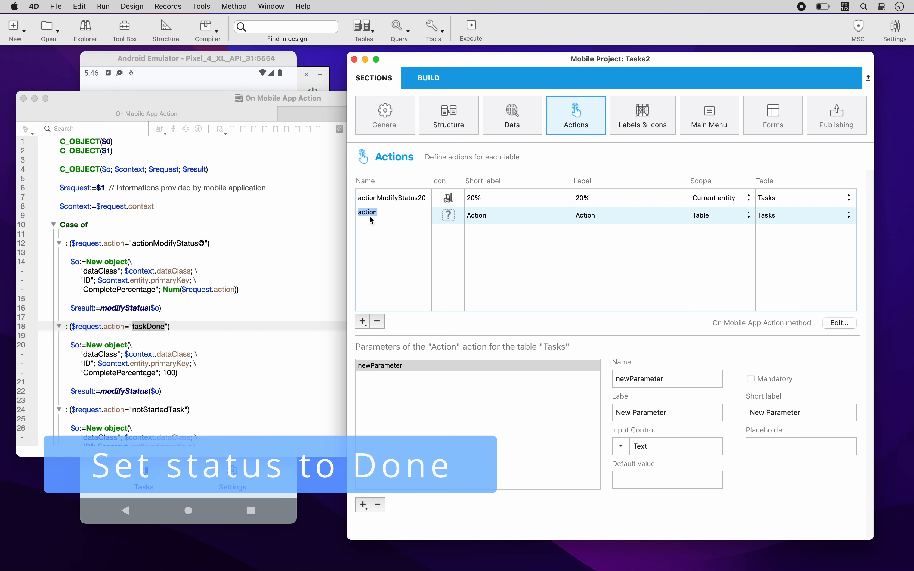
{"action": "type", "text": "taskDone"}
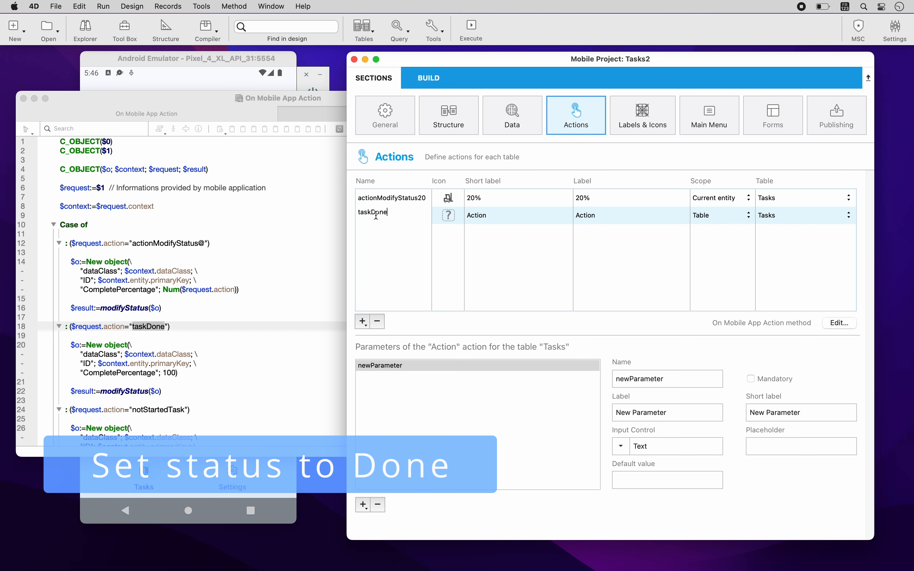
{"action": "left_click", "coordinate": [449, 216]}
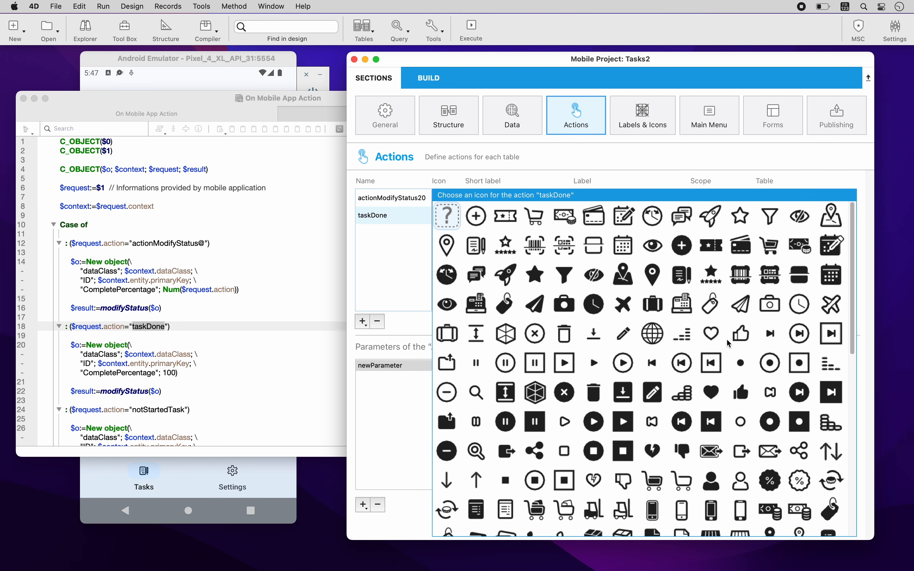
{"action": "left_click", "coordinate": [743, 337]}
Set both the short label and the label of the taskDone action to Done
{"action": "left_click", "coordinate": [490, 218]}
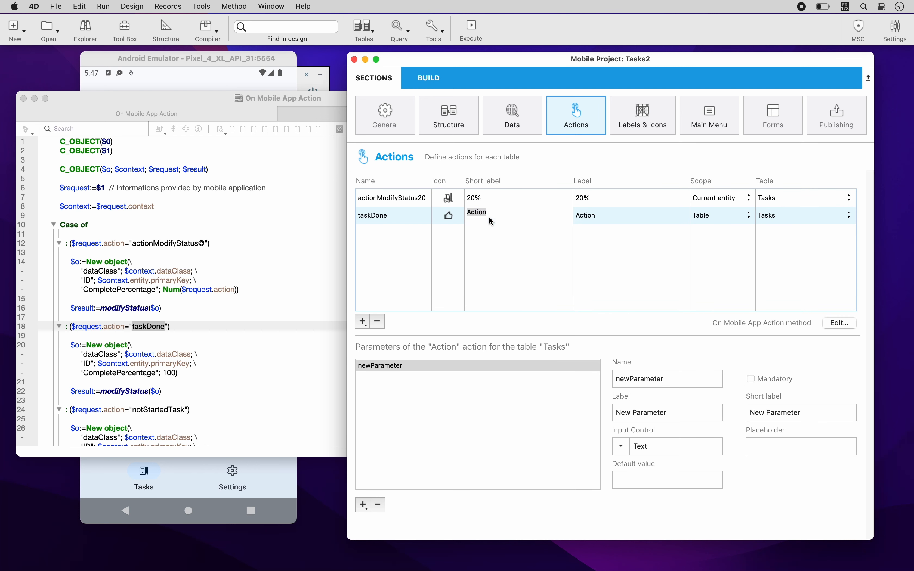
{"action": "type", "text": "Di"}
{"action": "type", "text": "one"}
{"action": "key", "text": "Return"}
{"action": "left_click", "coordinate": [595, 215]}
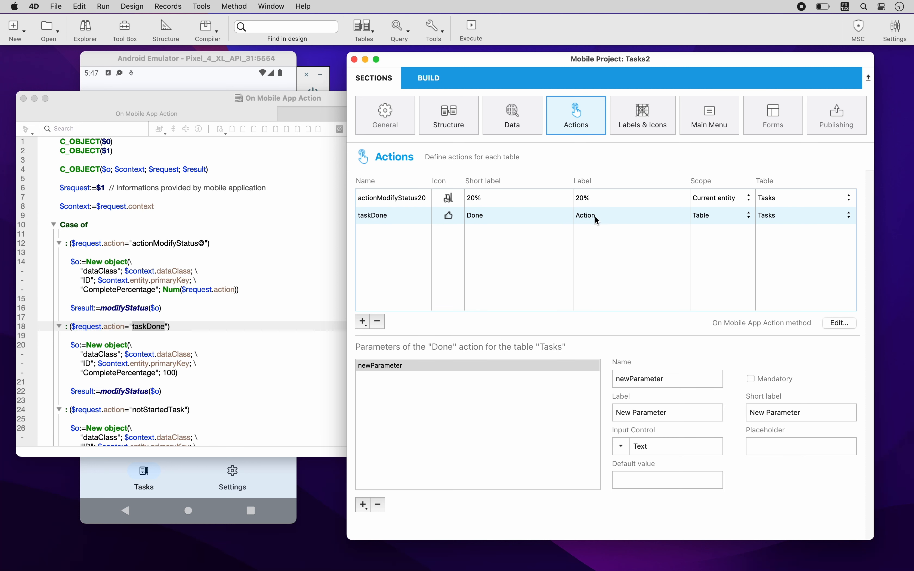
{"action": "left_click", "coordinate": [585, 214]}
{"action": "double_click", "coordinate": [587, 221]}
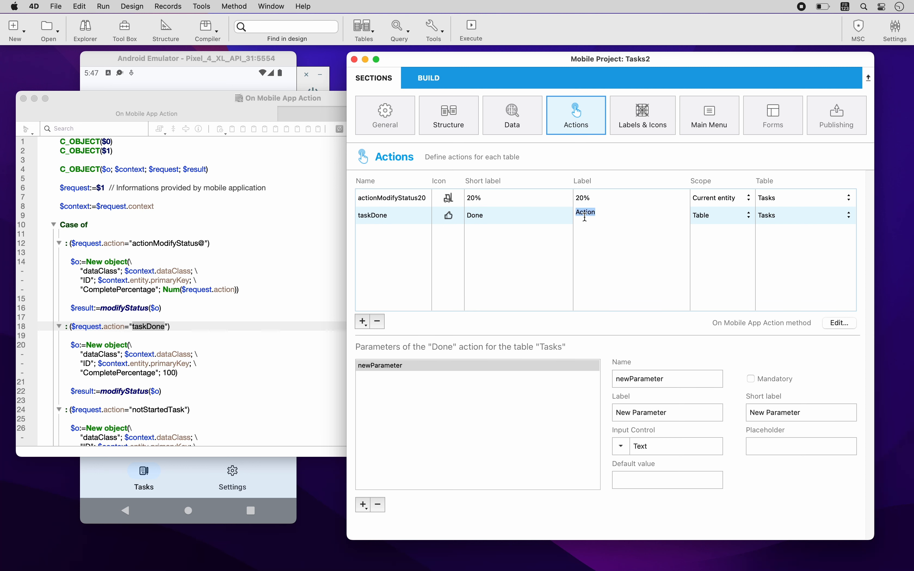
{"action": "type", "text": "Done"}
{"action": "key", "text": "Return"}
Set the scope of taskDone to Current entity and remove its default parameter
{"action": "left_click", "coordinate": [722, 222]}
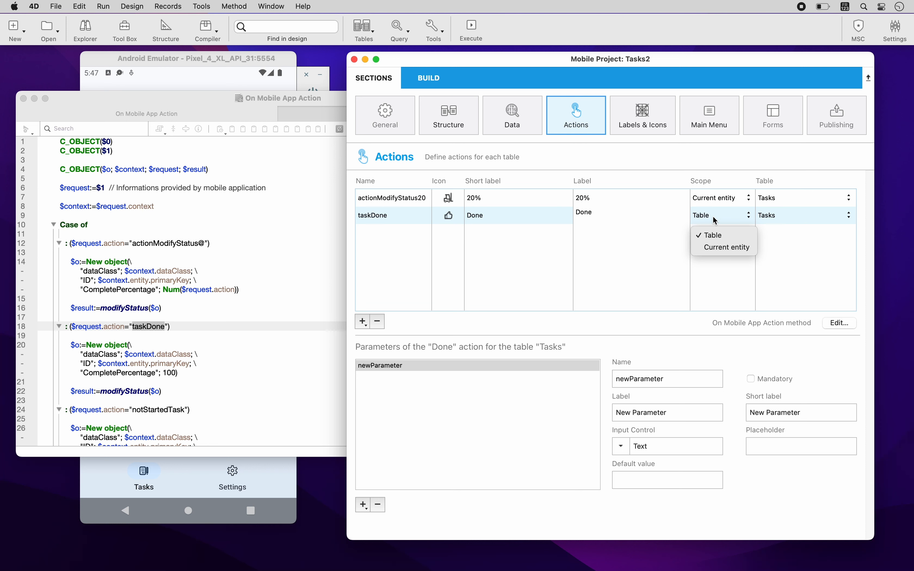
{"action": "left_click", "coordinate": [722, 247]}
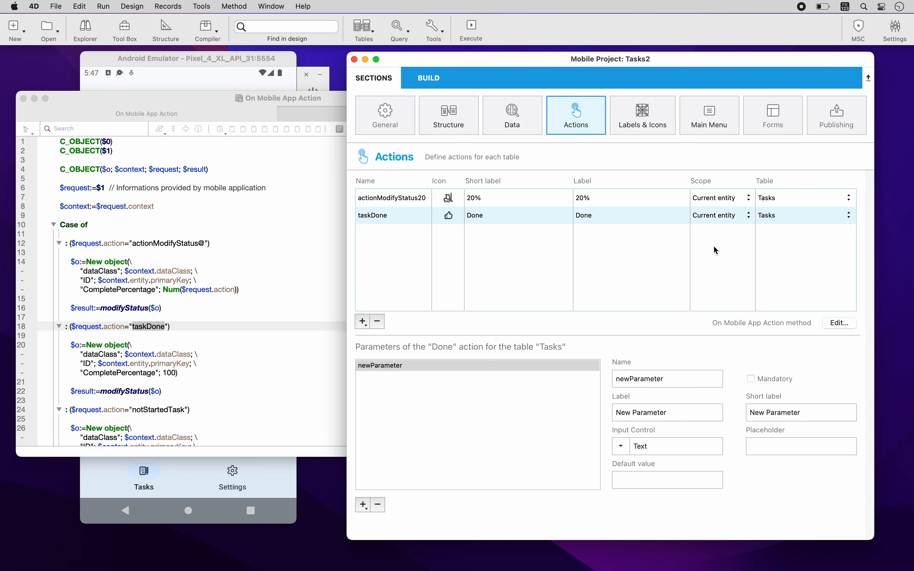
{"action": "left_click", "coordinate": [380, 506]}
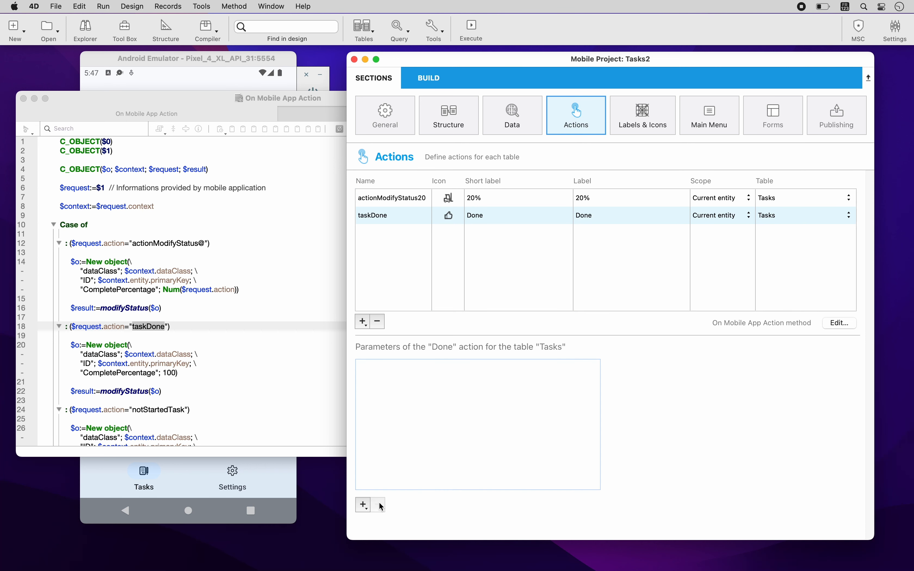
Add an action named notStartedTask, copying the name from the method code, and give it the circled stop icon
{"action": "left_click", "coordinate": [158, 410]}
{"action": "double_click", "coordinate": [158, 410]}
{"action": "key", "text": "super+c"}
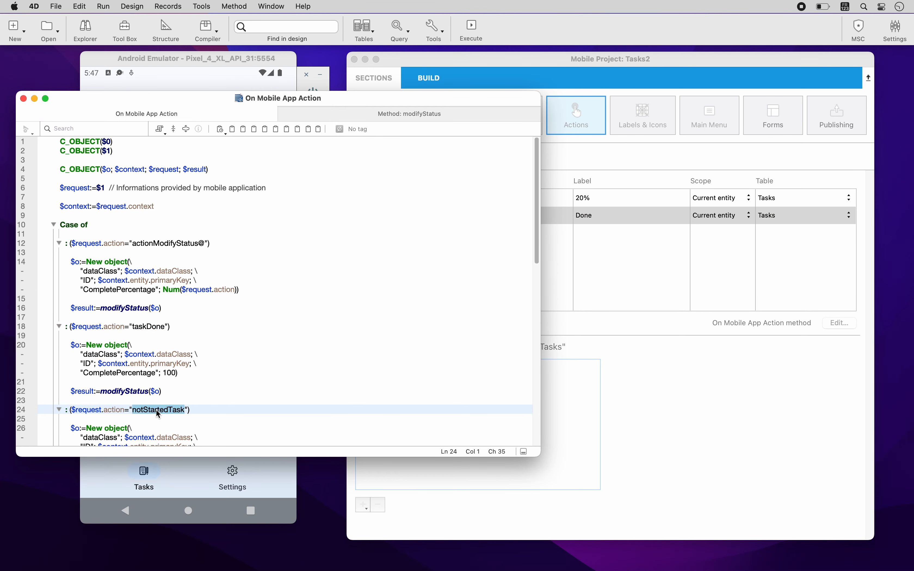
{"action": "left_click", "coordinate": [591, 330]}
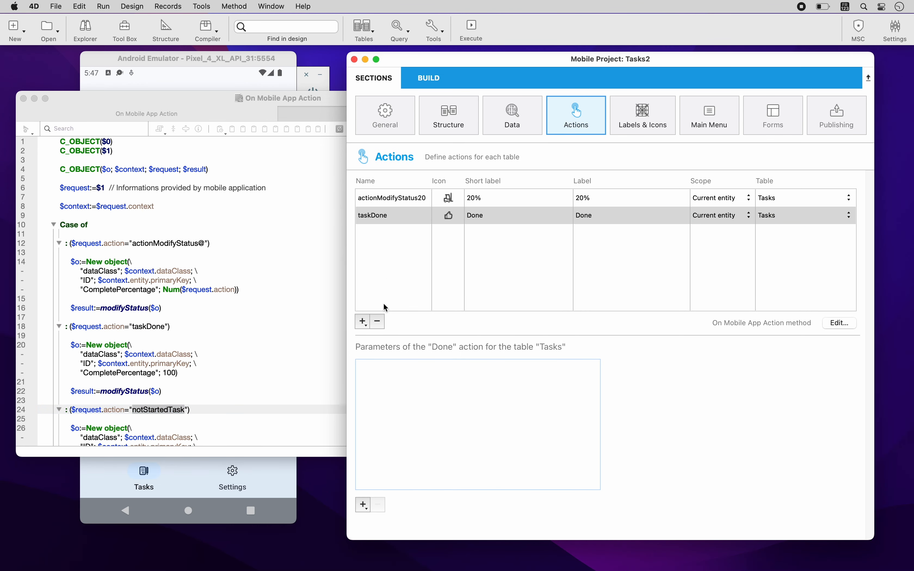
{"action": "left_click", "coordinate": [363, 322]}
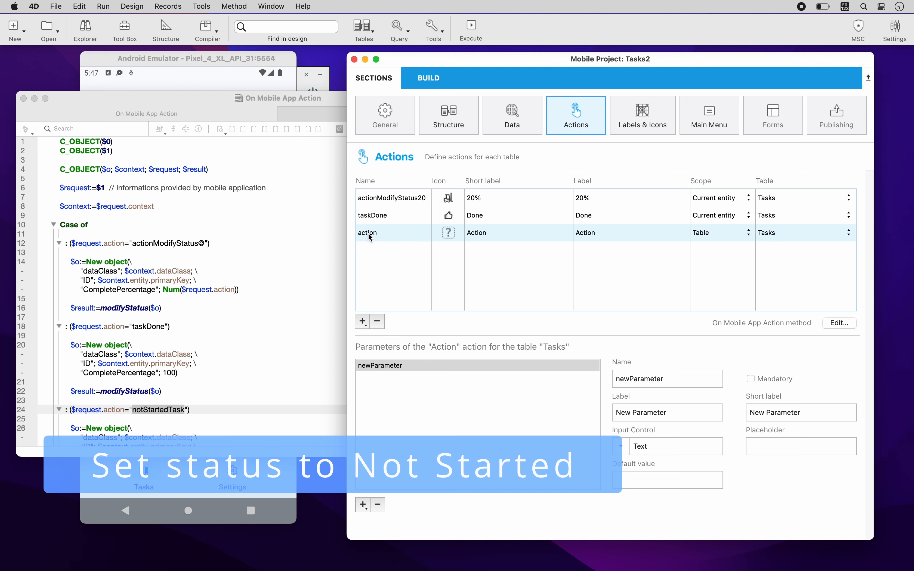
{"action": "left_click", "coordinate": [369, 233]}
{"action": "key", "text": "super+v"}
{"action": "key", "text": "Return"}
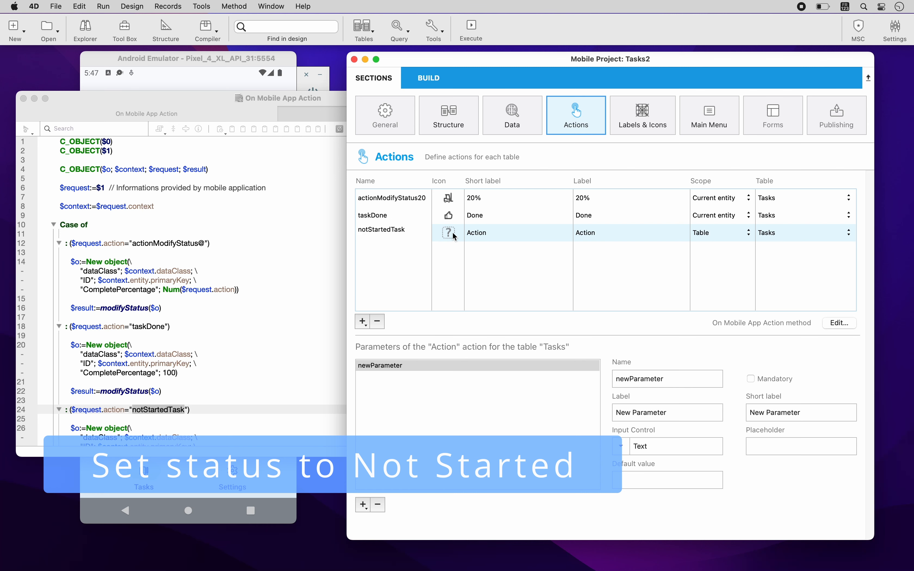
{"action": "left_click", "coordinate": [450, 232]}
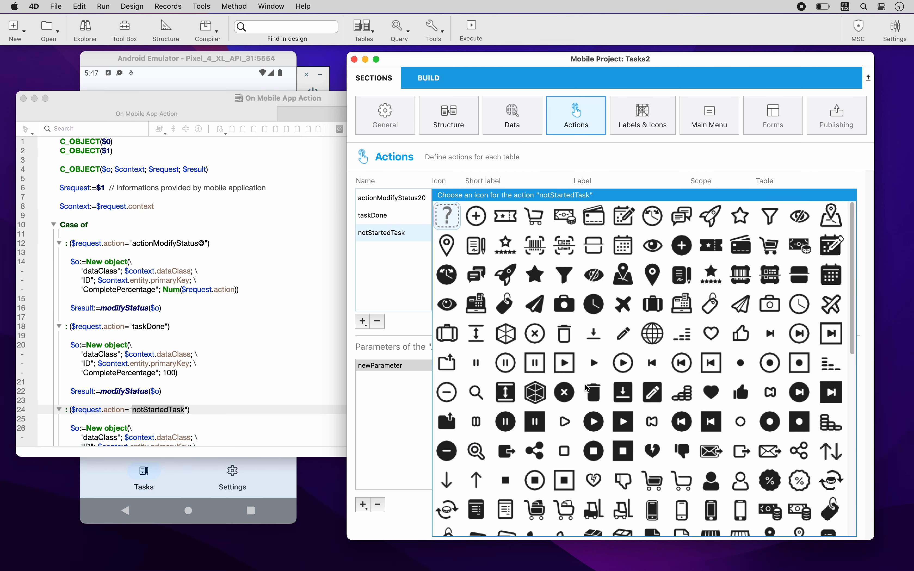
{"action": "left_click", "coordinate": [541, 479]}
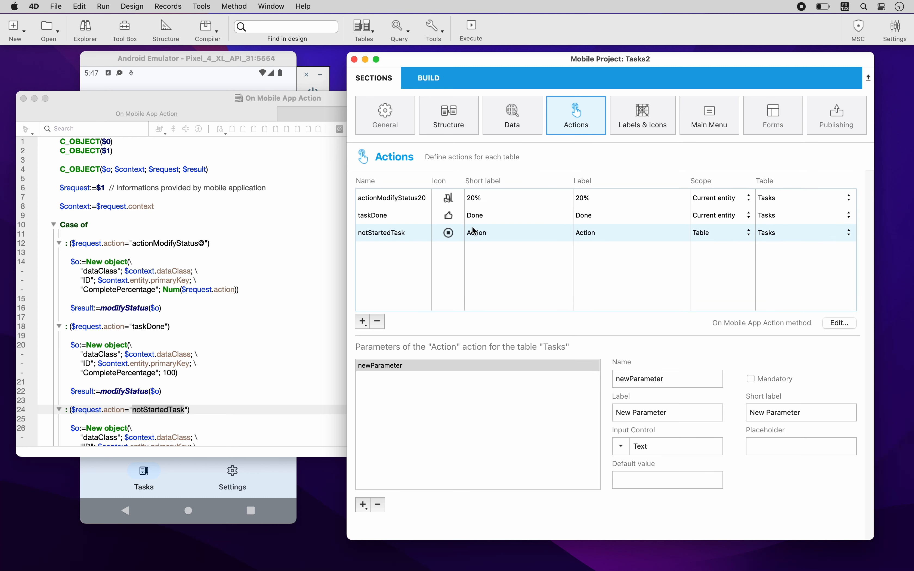
Set the short label of the notStartedTask action to Not Started
{"action": "left_click", "coordinate": [482, 234]}
{"action": "key", "text": "super+v"}
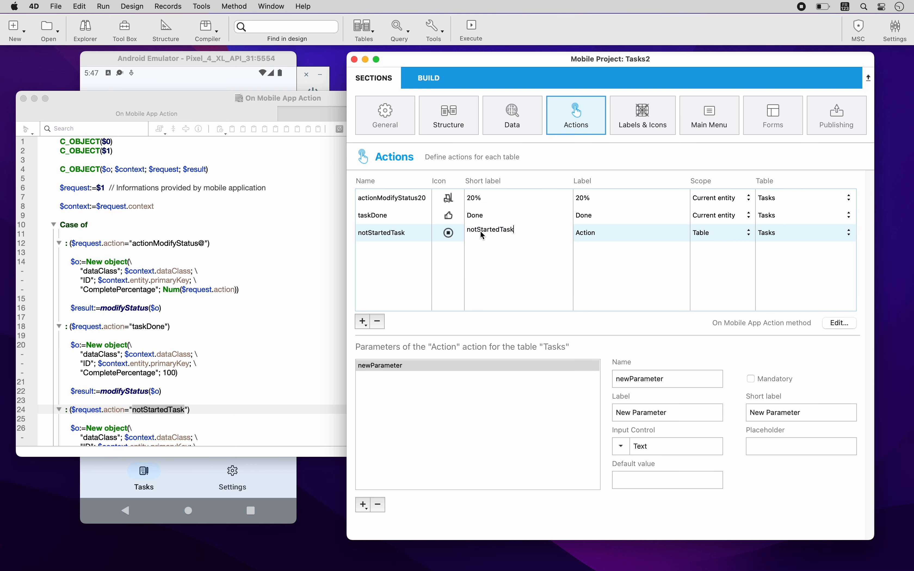
{"action": "key", "text": "BackSpace"}
{"action": "key", "text": "BackSpace"}
{"action": "key", "text": "BackSpace"}
{"action": "key", "text": "BackSpace"}
{"action": "key", "text": "Left"}
{"action": "key", "text": "Left"}
{"action": "key", "text": "Left"}
{"action": "key", "text": "BackSpace"}
{"action": "type", "text": "N"}
Copy the Not Started short label into the label of the notStartedTask action
{"action": "key", "text": "super+a"}
{"action": "key", "text": "super+c"}
{"action": "left_click", "coordinate": [592, 234]}
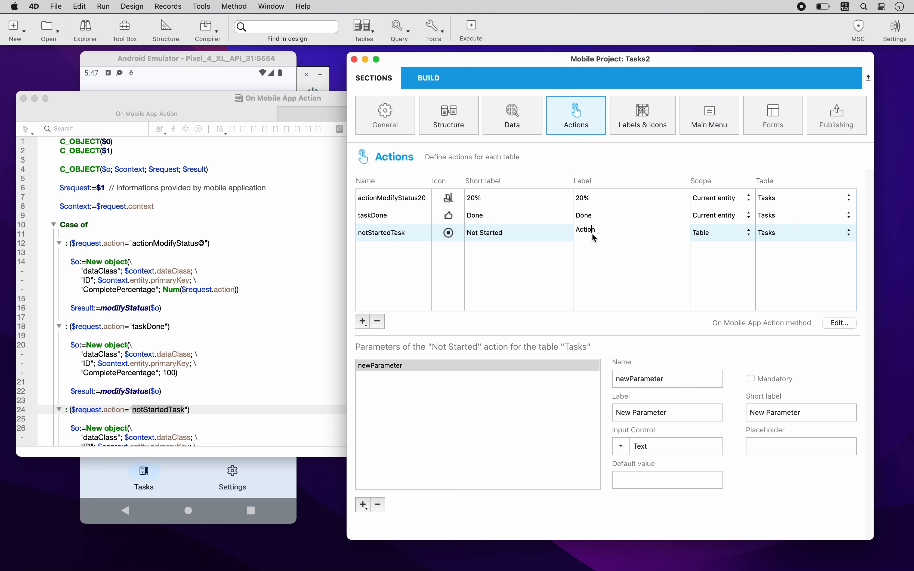
{"action": "key", "text": "super+a"}
{"action": "key", "text": "super+v"}
Set the scope of notStartedTask to Current entity and remove its default parameter
{"action": "left_click", "coordinate": [716, 231]}
{"action": "left_click", "coordinate": [722, 263]}
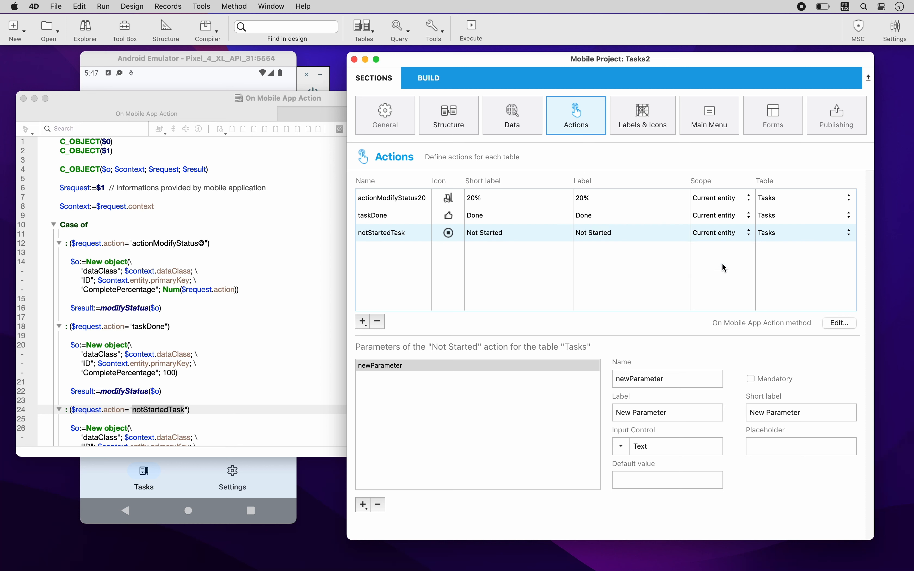
{"action": "left_click", "coordinate": [379, 505]}
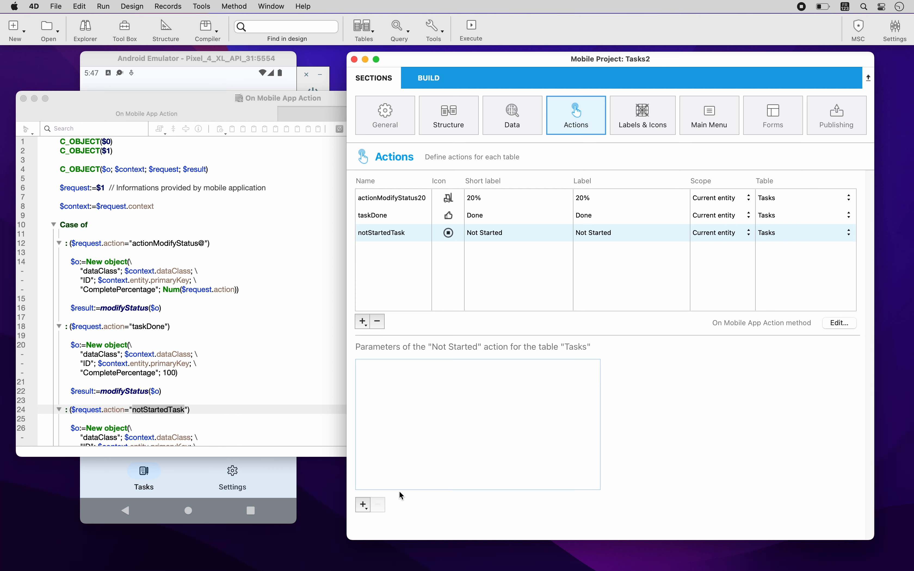
Add an action named actionModifyStatus40, reusing the copied name of the actionModifyStatus20 action
{"action": "left_click", "coordinate": [394, 195]}
{"action": "left_click", "coordinate": [394, 195]}
{"action": "key", "text": "super+c"}
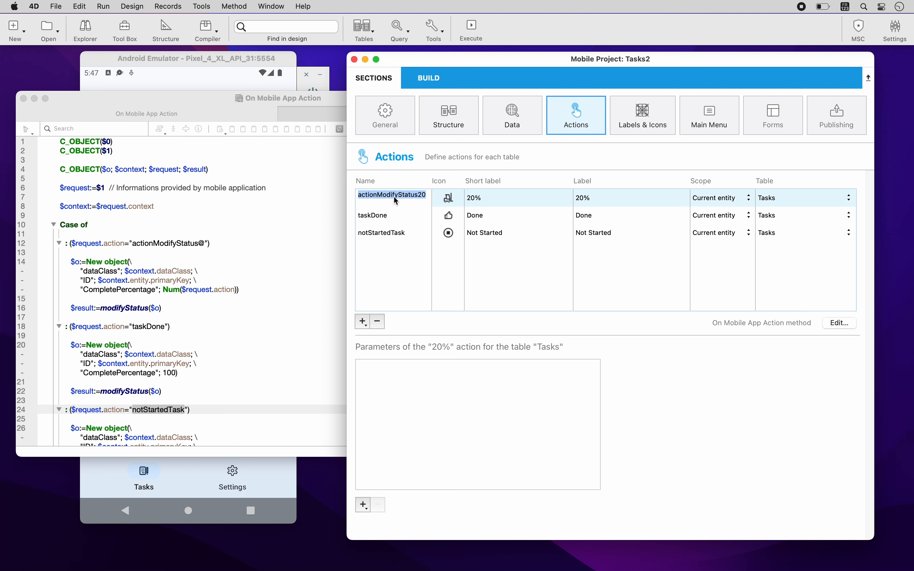
{"action": "left_click", "coordinate": [363, 322]}
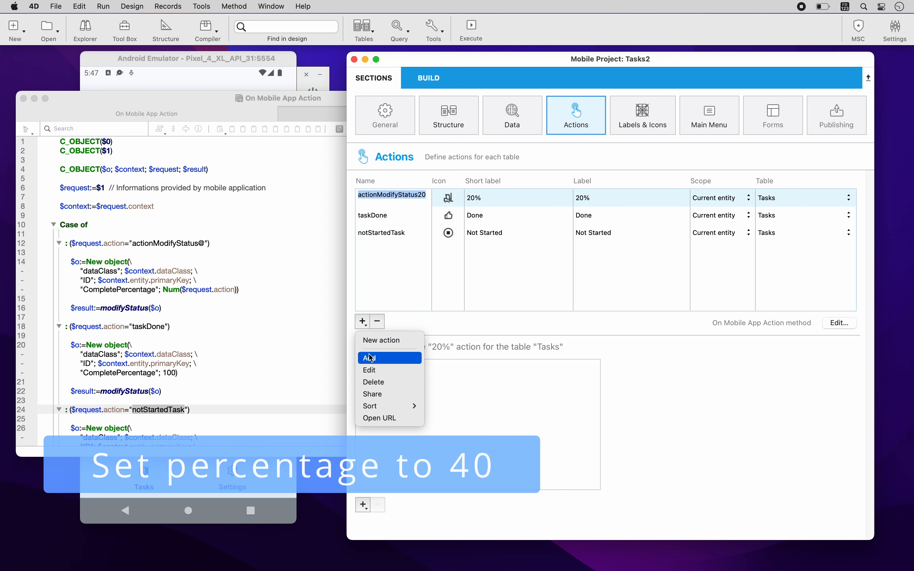
{"action": "left_click", "coordinate": [376, 341]}
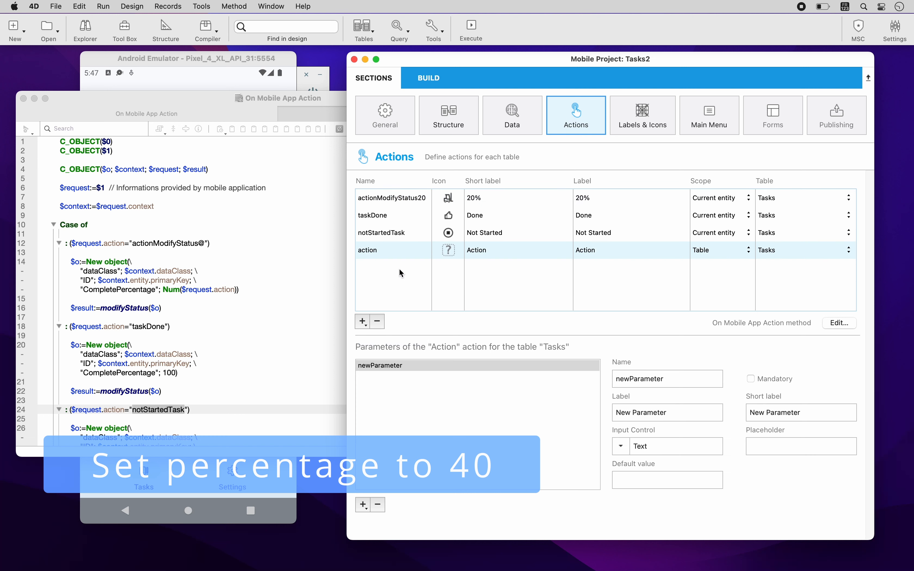
{"action": "left_click", "coordinate": [371, 255]}
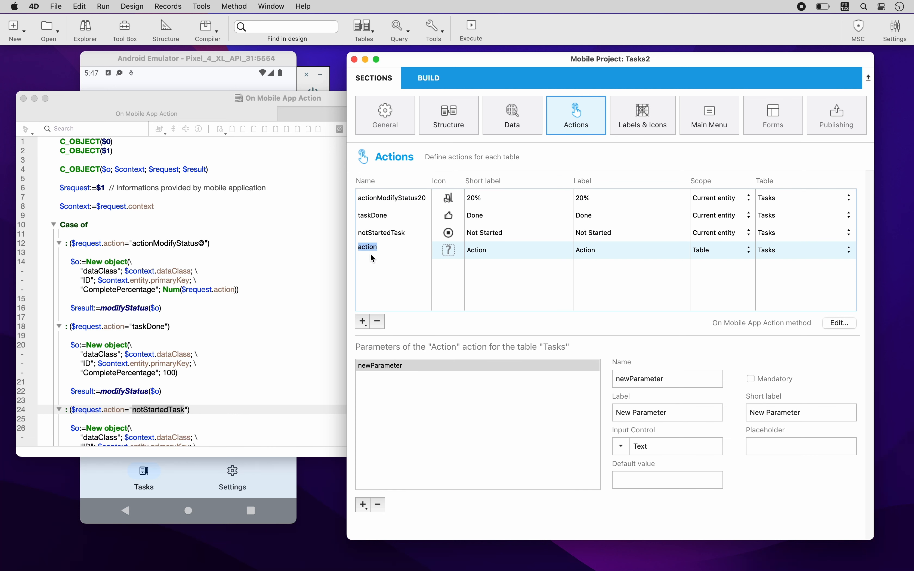
{"action": "key", "text": "super+v"}
{"action": "key", "text": "Left"}
{"action": "key", "text": "BackSpace"}
{"action": "type", "text": "4"}
{"action": "key", "text": "BackSpace"}
Give actionModifyStatus40 the outlined forklift icon and set both its short label and label to 40%
{"action": "left_click", "coordinate": [449, 258]}
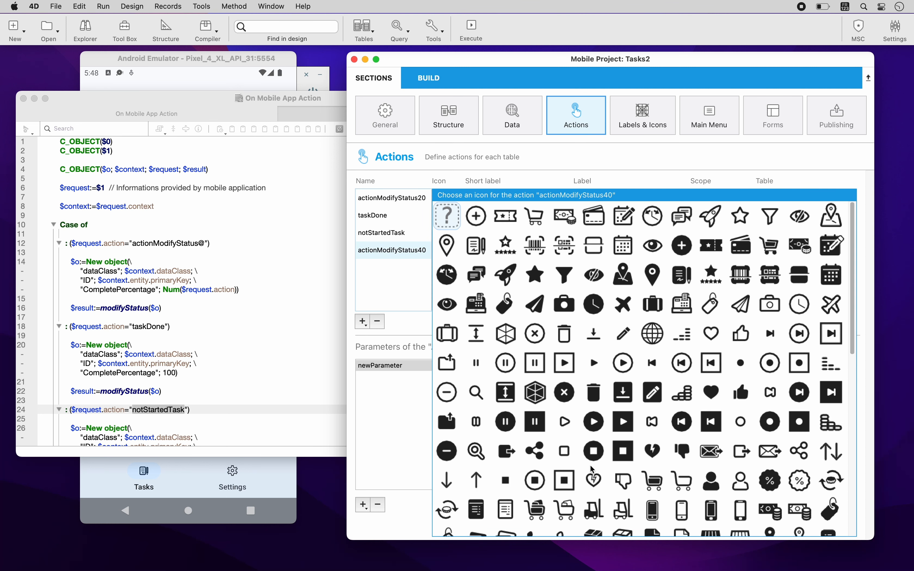
{"action": "left_click", "coordinate": [624, 511]}
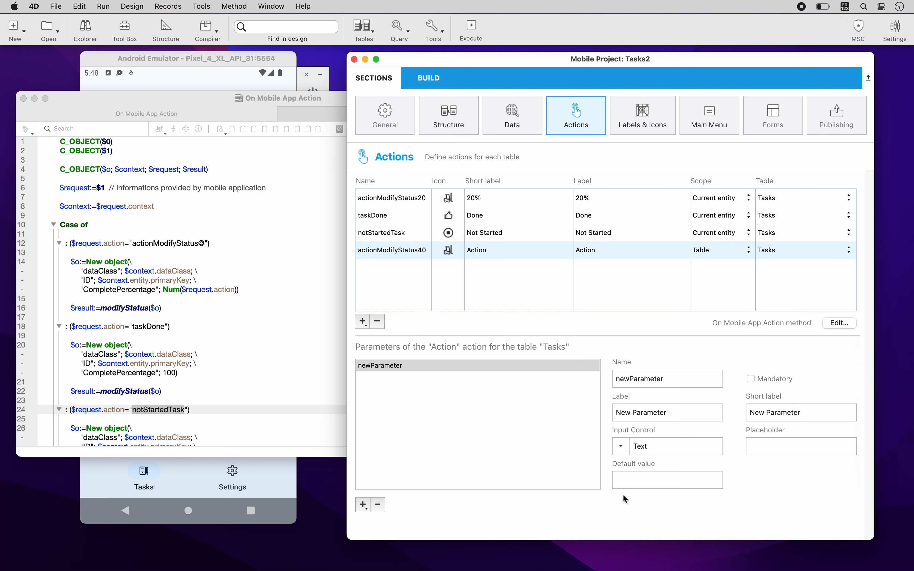
{"action": "left_click", "coordinate": [484, 251]}
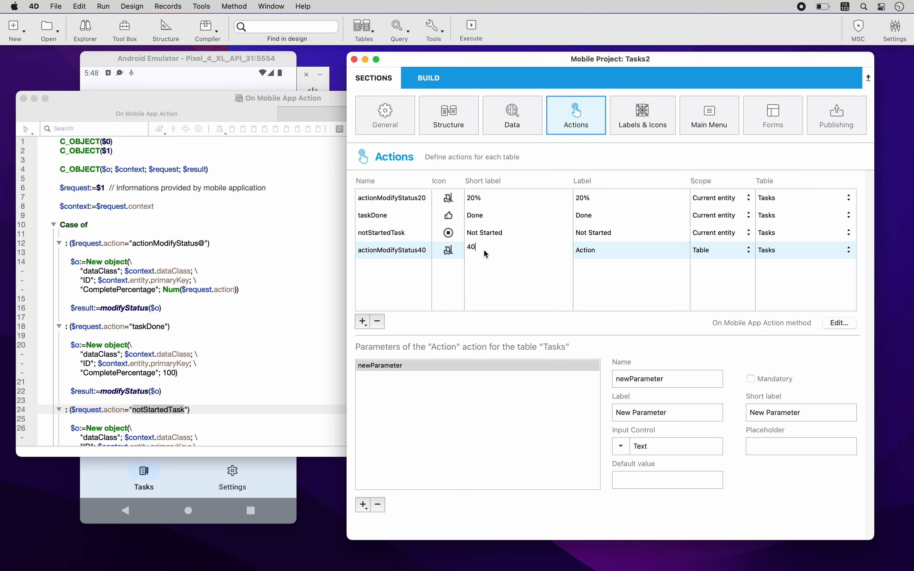
{"action": "type", "text": "40%"}
{"action": "key", "text": "super+a"}
{"action": "key", "text": "super+c"}
{"action": "left_click", "coordinate": [593, 250]}
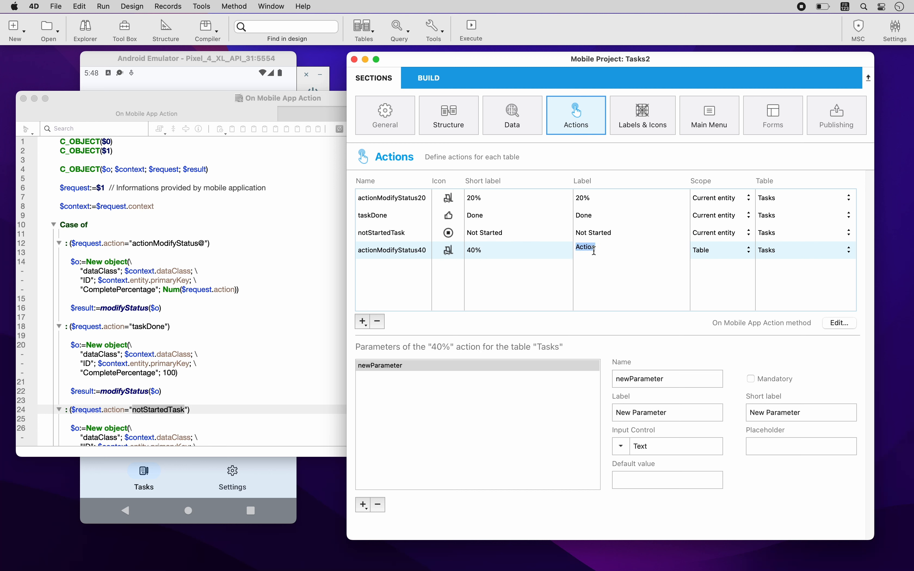
{"action": "key", "text": "super+v"}
Set the scope of actionModifyStatus40 to Current entity and remove its default parameter
{"action": "left_click", "coordinate": [718, 250]}
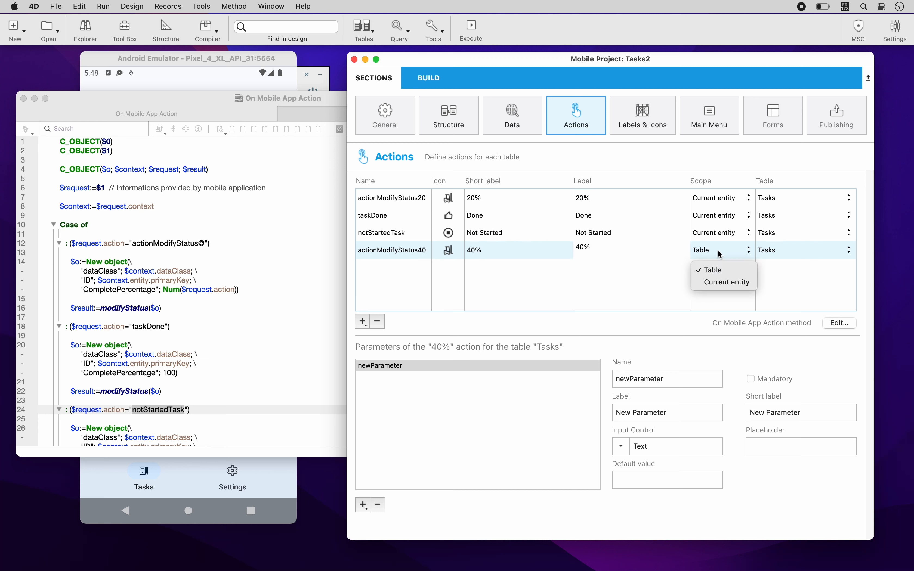
{"action": "left_click", "coordinate": [724, 282]}
{"action": "left_click", "coordinate": [380, 505]}
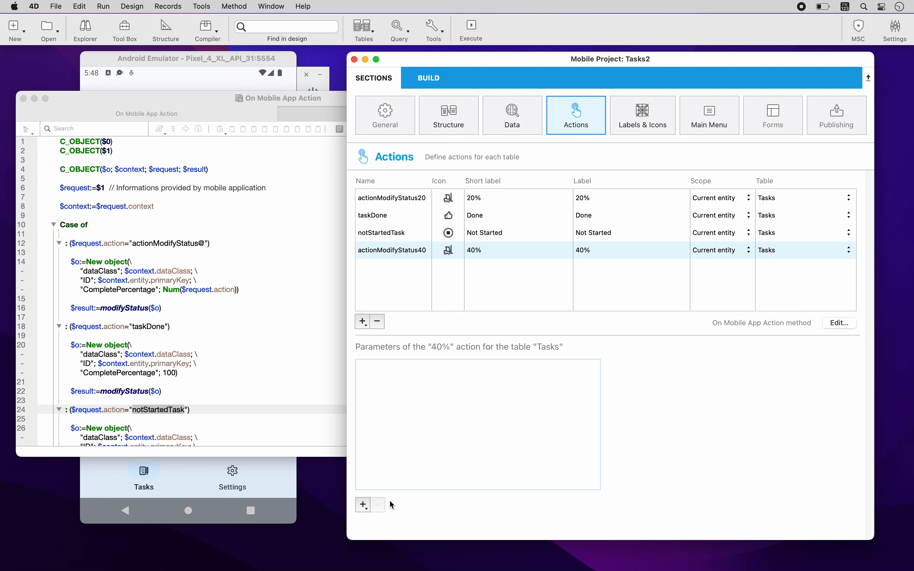
Reorder the actions to taskDone, notStartedTask, actionModifyStatus20, actionModifyStatus40
{"action": "left_click_drag", "start_coordinate": [396, 251], "coordinate": [381, 204]}
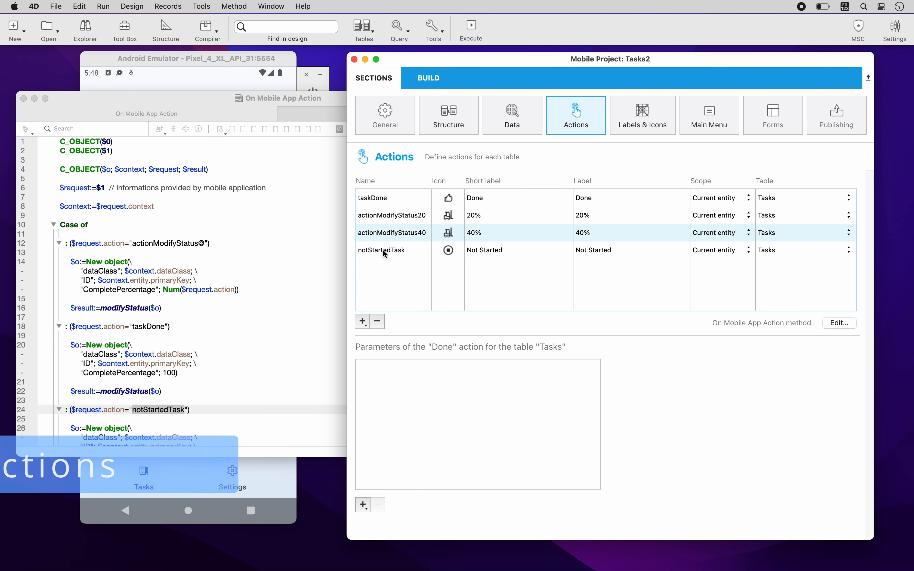
{"action": "left_click_drag", "start_coordinate": [383, 250], "coordinate": [382, 215]}
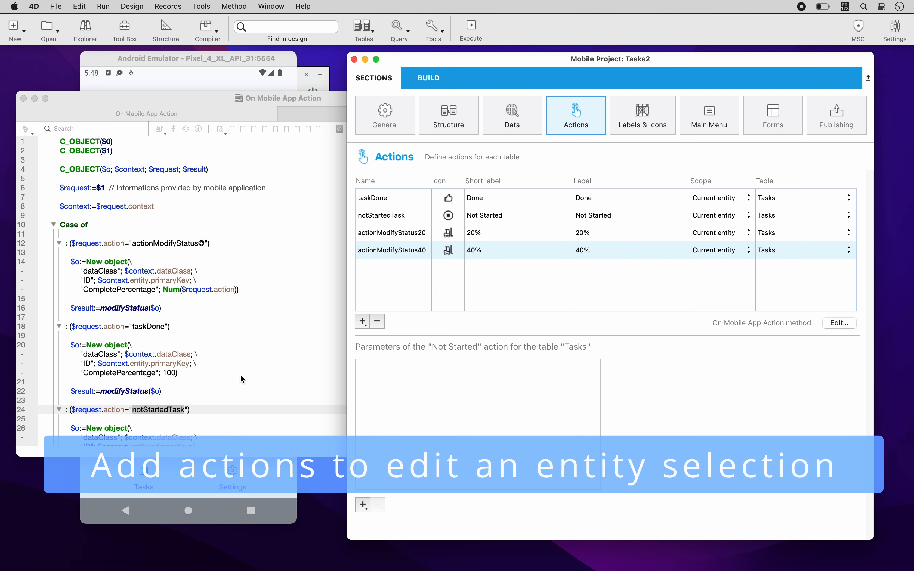
Add an action named allInProgress, copying the name from the method code, and give it the circled play icon
{"action": "left_click", "coordinate": [239, 379]}
{"action": "scroll", "coordinate": [239, 380], "scroll_direction": "down", "scroll_amount": 15}
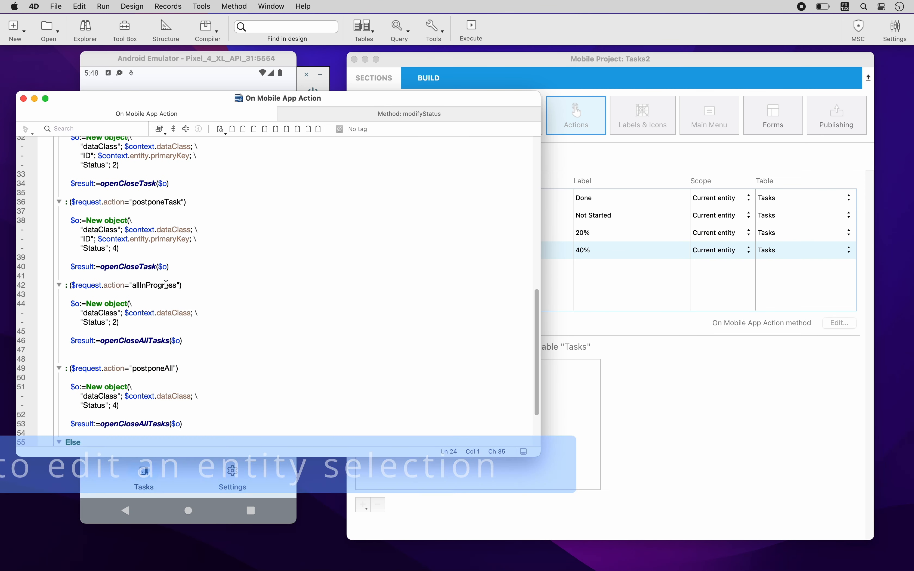
{"action": "left_click", "coordinate": [166, 286]}
{"action": "double_click", "coordinate": [151, 286]}
{"action": "key", "text": "super+c"}
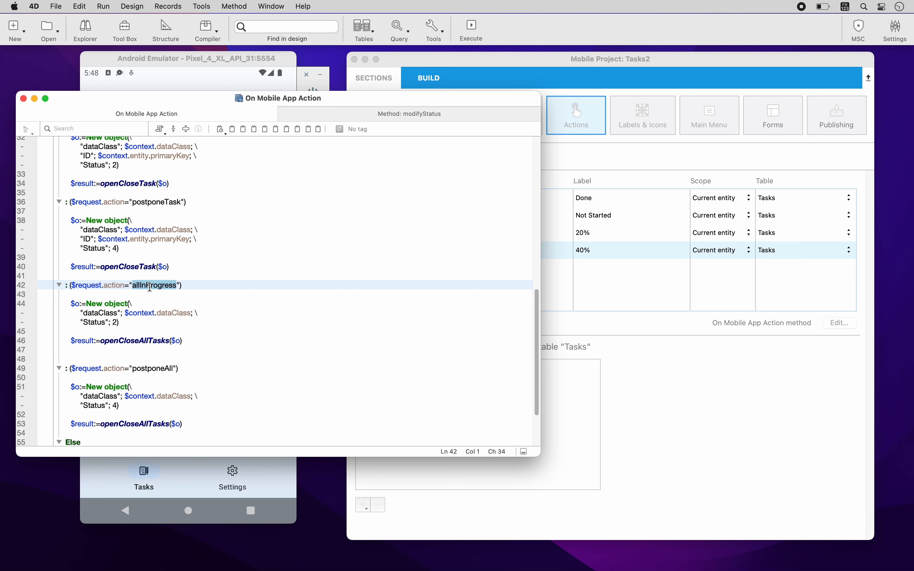
{"action": "left_click", "coordinate": [650, 299]}
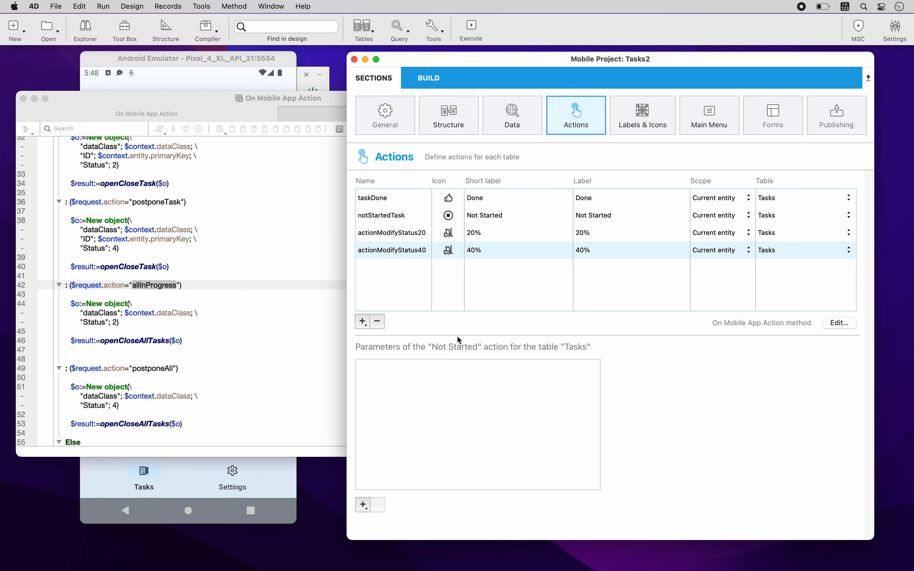
{"action": "left_click", "coordinate": [364, 324]}
{"action": "left_click", "coordinate": [374, 266]}
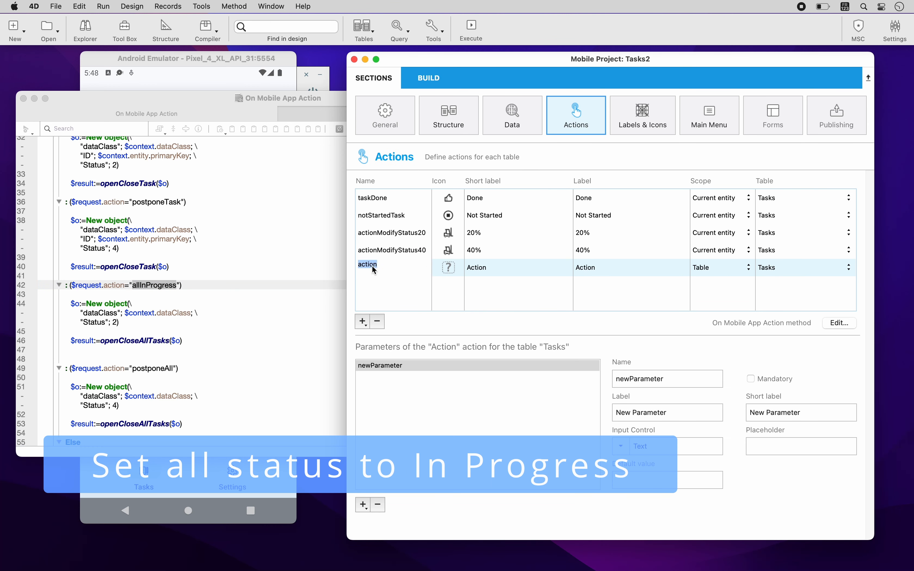
{"action": "key", "text": "super+v"}
{"action": "left_click", "coordinate": [450, 267]}
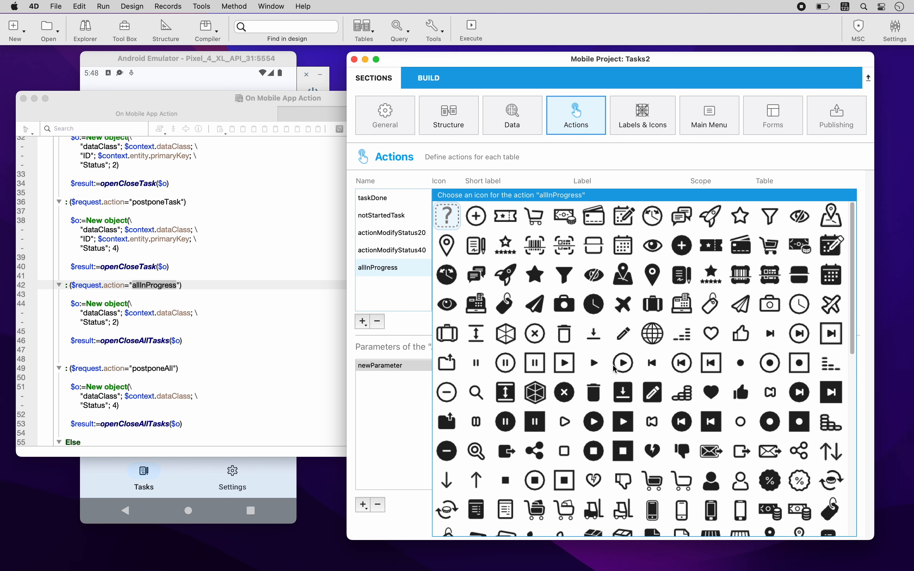
{"action": "left_click", "coordinate": [626, 364]}
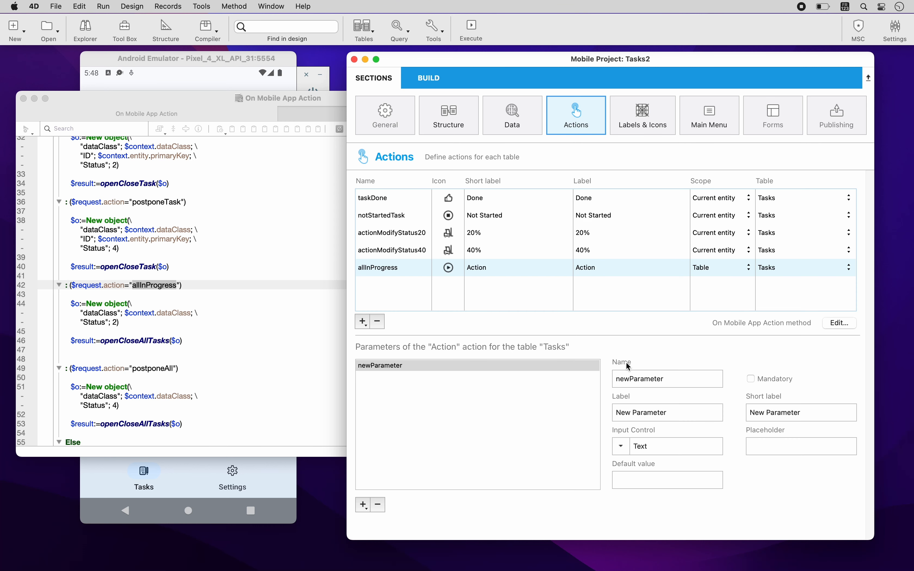
Set the short label of allInProgress to All In Progress and copy it into the label
{"action": "left_click", "coordinate": [484, 268]}
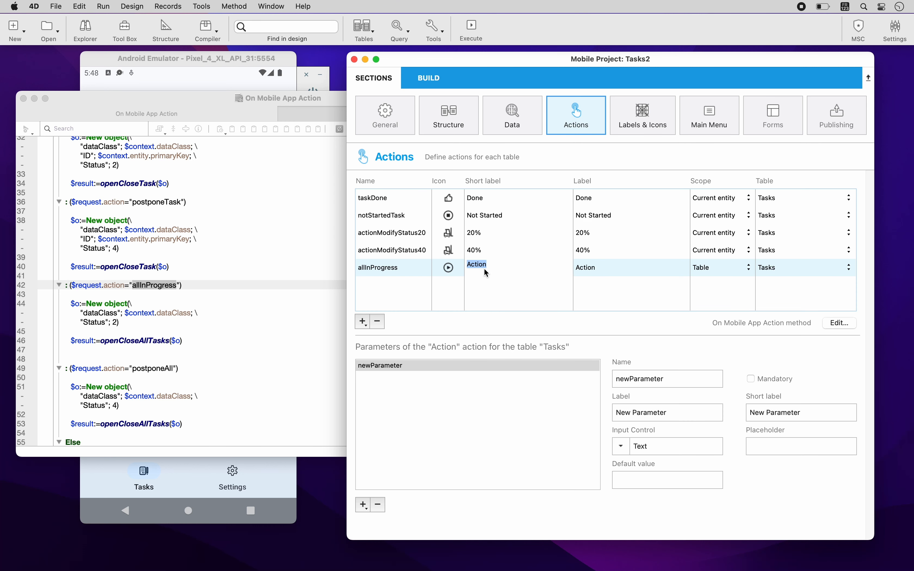
{"action": "key", "text": "super+v"}
{"action": "key", "text": "Left"}
{"action": "key", "text": "Left"}
{"action": "key", "text": "Left"}
{"action": "key", "text": "BackSpace"}
{"action": "type", "text": "A"}
{"action": "key", "text": "super+a"}
{"action": "key", "text": "super+c"}
{"action": "key", "text": "Return"}
{"action": "left_click", "coordinate": [614, 271]}
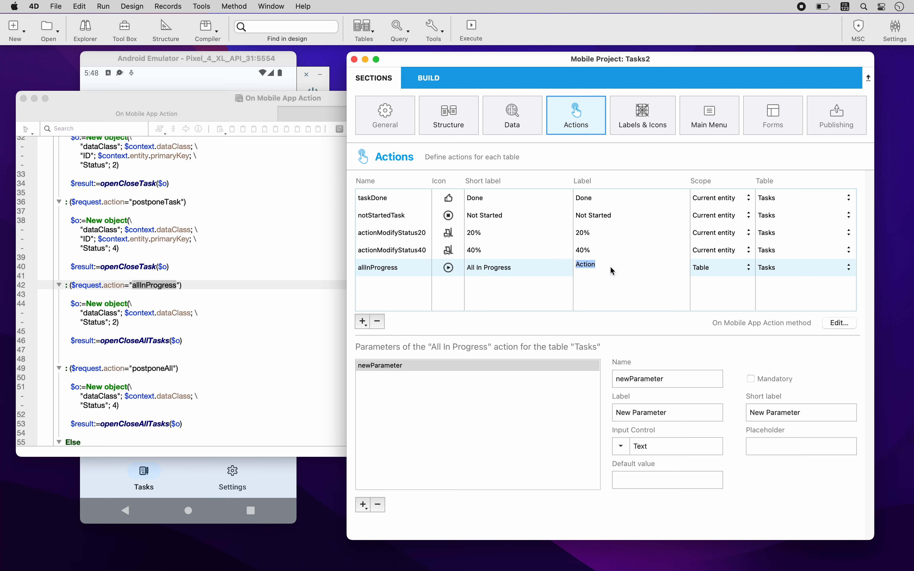
{"action": "key", "text": "super+v"}
Keep the scope of allInProgress as Table and remove its default parameter
{"action": "left_click", "coordinate": [703, 267]}
{"action": "left_click", "coordinate": [730, 291]}
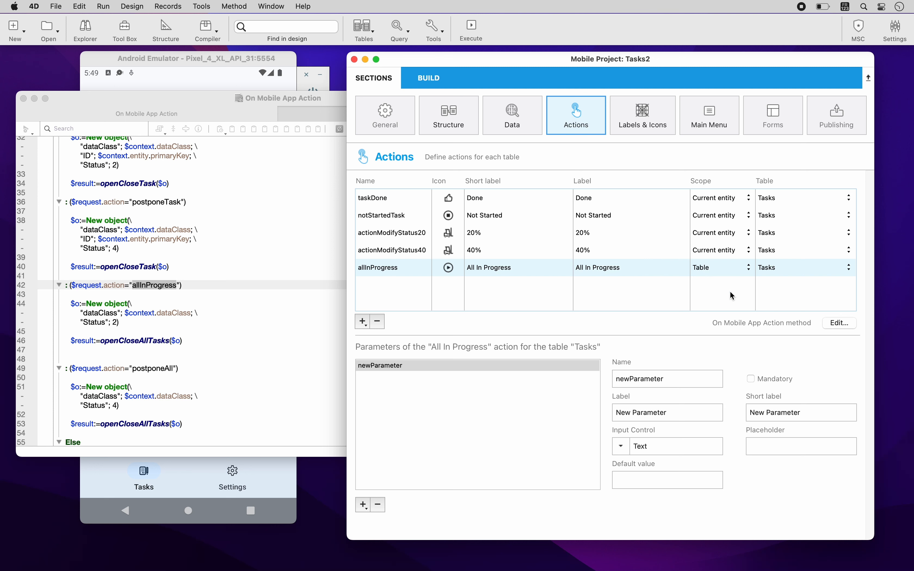
{"action": "left_click", "coordinate": [379, 506]}
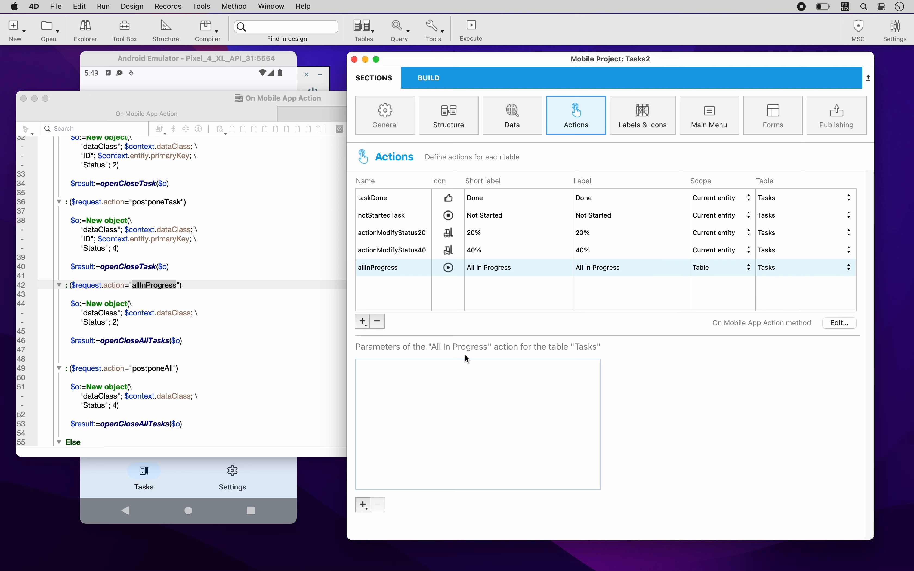
Add an action named postponeAll, copying the name from the method code, and give it the circled pause icon
{"action": "double_click", "coordinate": [153, 368]}
{"action": "key", "text": "super+c"}
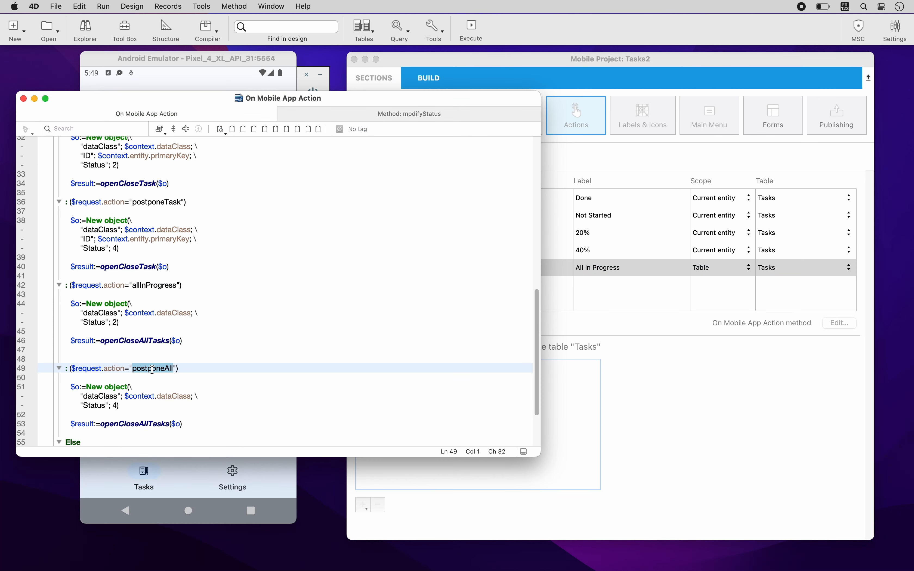
{"action": "left_click", "coordinate": [585, 287]}
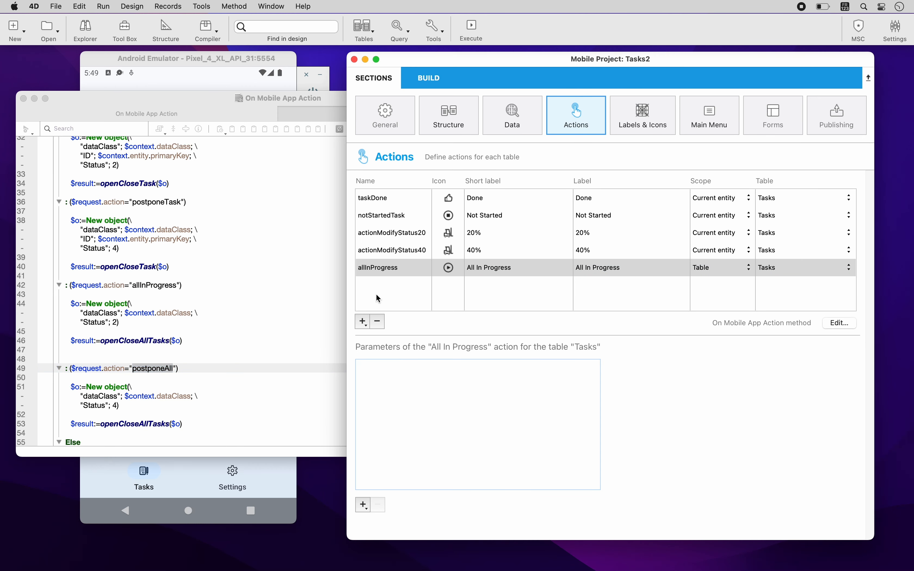
{"action": "left_click", "coordinate": [363, 322]}
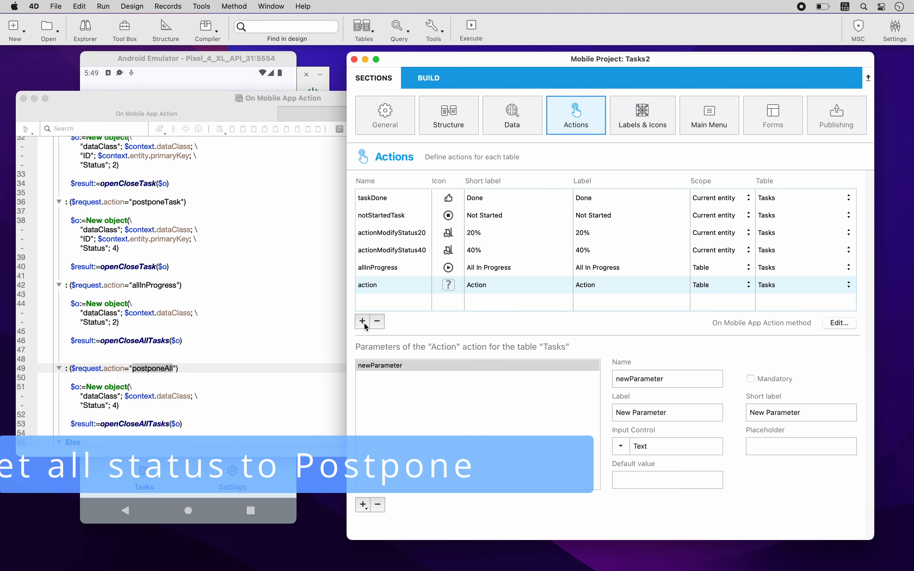
{"action": "left_click", "coordinate": [374, 286]}
{"action": "key", "text": "super+v"}
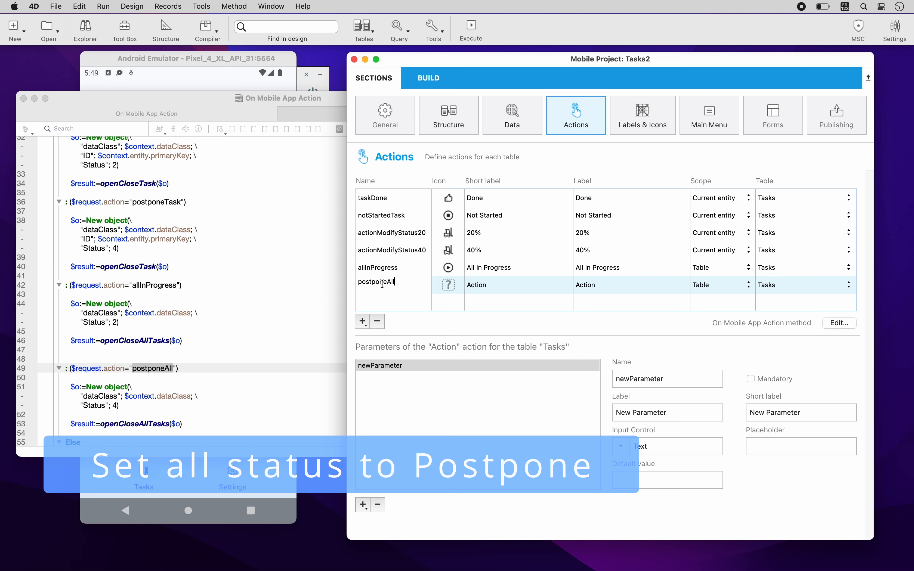
{"action": "left_click", "coordinate": [449, 285]}
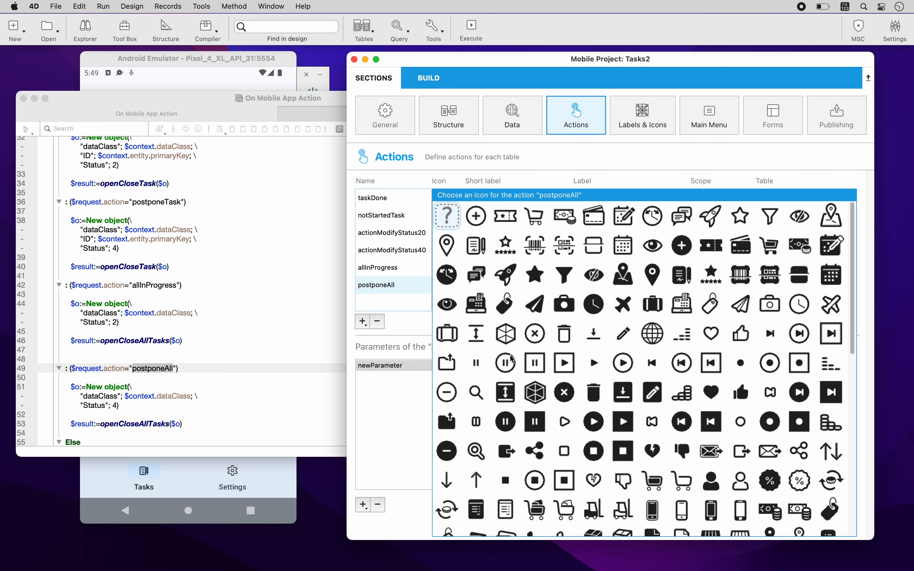
{"action": "left_click", "coordinate": [505, 363]}
Set the short label of postponeAll to Postpone All and copy it into the label
{"action": "left_click", "coordinate": [486, 286]}
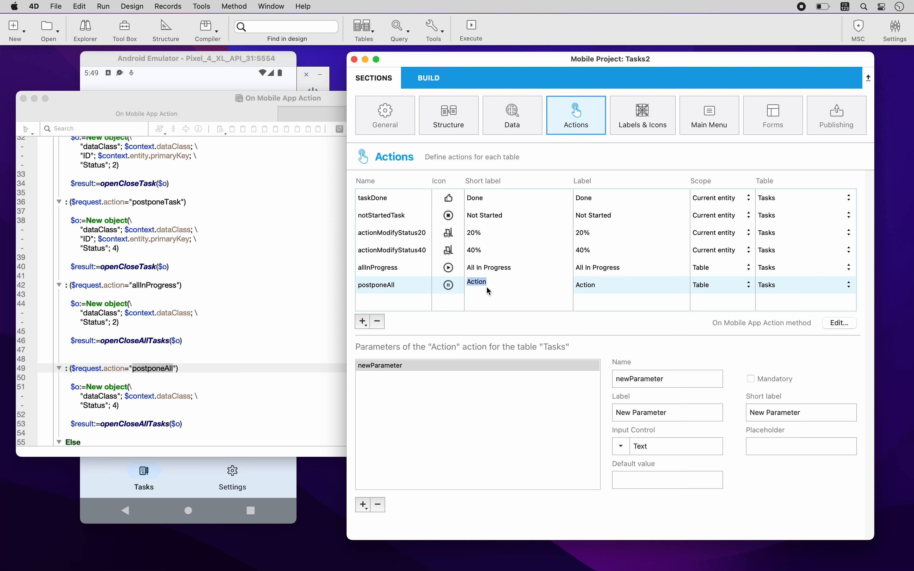
{"action": "key", "text": "super+v"}
{"action": "key", "text": "Left"}
{"action": "key", "text": "Left"}
{"action": "key", "text": "Left"}
{"action": "key", "text": "super+Left"}
{"action": "key", "text": "Delete"}
{"action": "type", "text": "P"}
{"action": "key", "text": "super+a"}
{"action": "key", "text": "super+c"}
{"action": "left_click", "coordinate": [595, 289]}
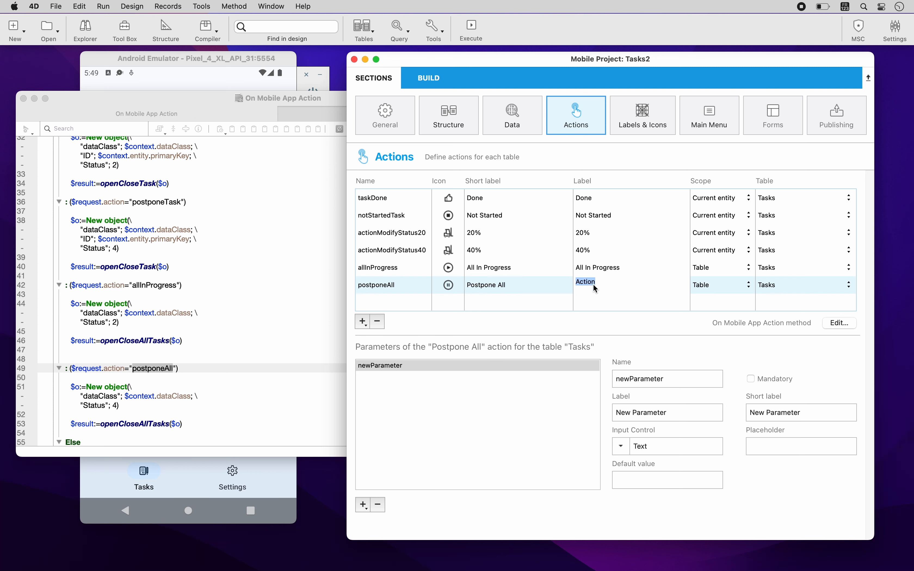
{"action": "key", "text": "super+v"}
Keep the scope of postponeAll as Table and remove its default parameter
{"action": "left_click", "coordinate": [716, 287]}
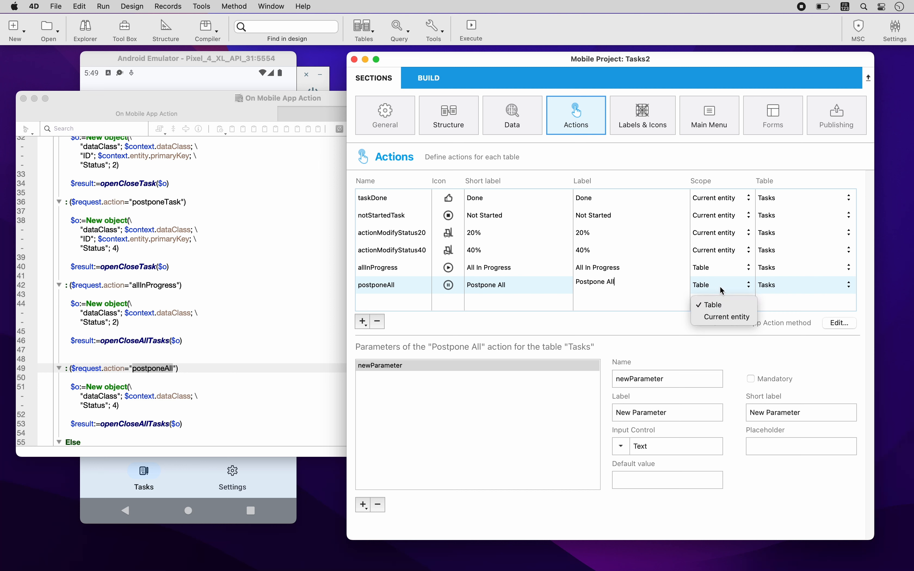
{"action": "left_click", "coordinate": [717, 306]}
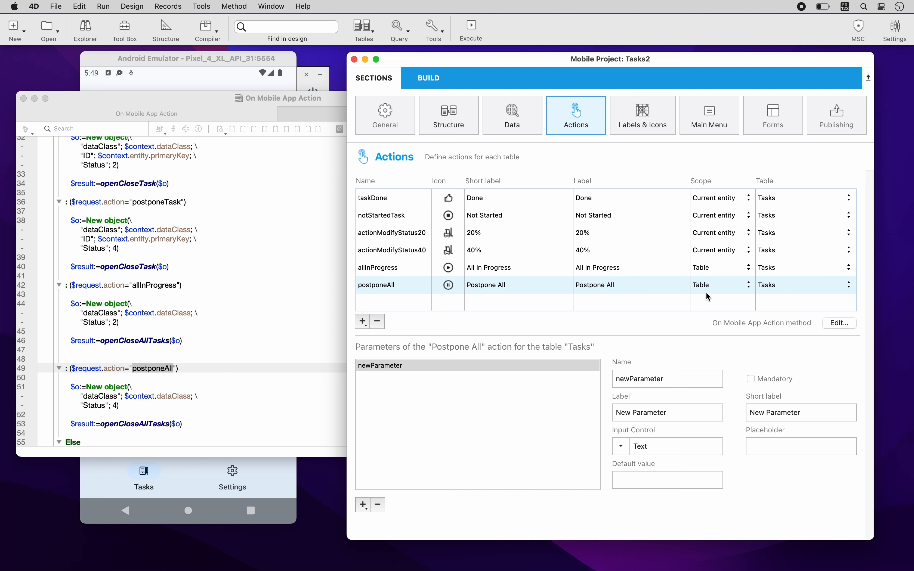
{"action": "left_click", "coordinate": [381, 505]}
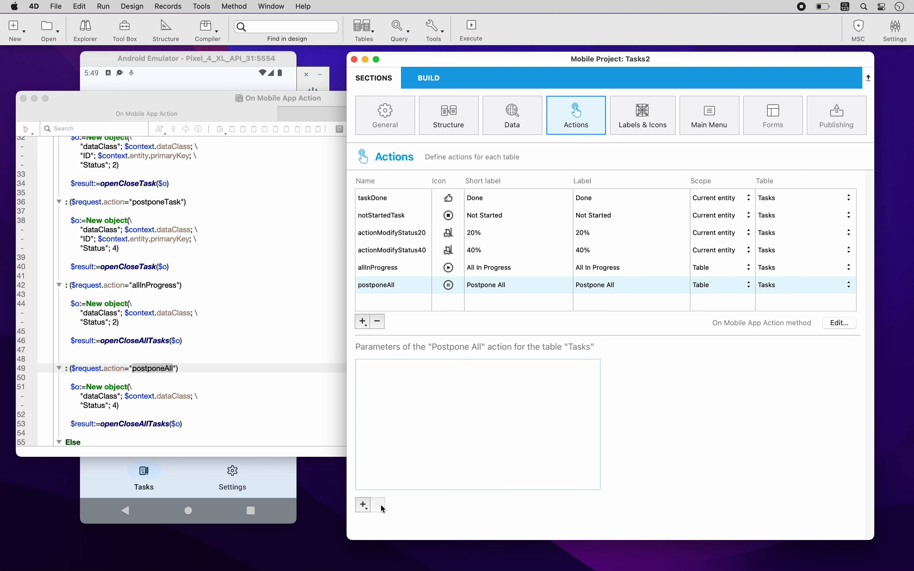
Build and run the mobile project on the Pixel 4 XL API 31 device
{"action": "left_click", "coordinate": [433, 73]}
{"action": "left_click", "coordinate": [458, 128]}
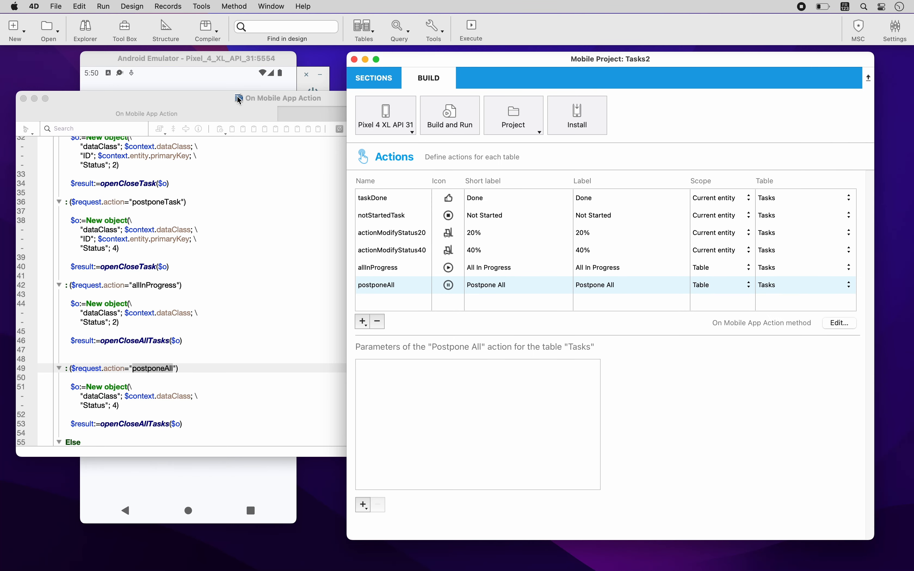
Switch to the Android Emulator and apply the Done action to the Black Friday shopping task from its swipe actions
{"action": "left_click", "coordinate": [202, 70]}
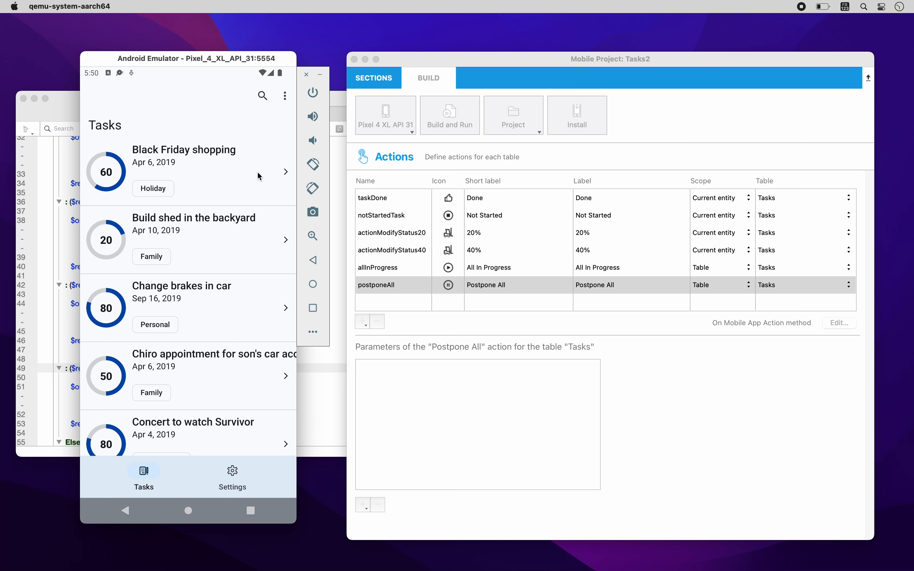
{"action": "left_click_drag", "start_coordinate": [258, 176], "coordinate": [113, 175]}
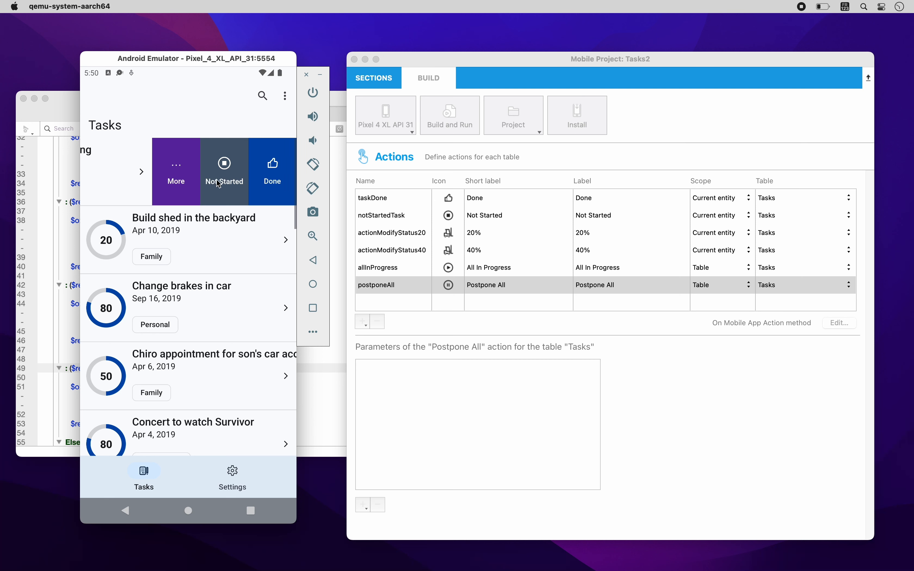
{"action": "left_click", "coordinate": [274, 172]}
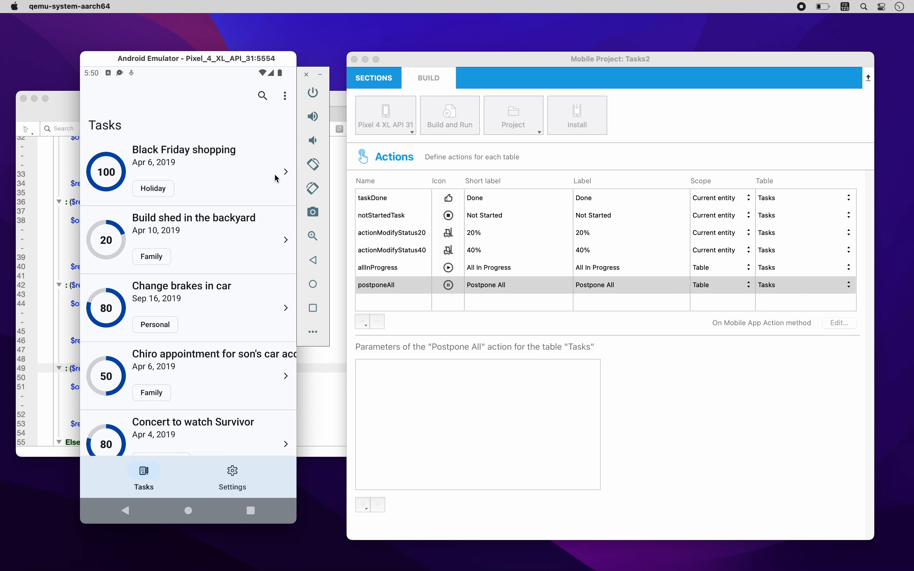
Apply the 20% action to Black Friday shopping from its detail view, and return to the task list
{"action": "left_click", "coordinate": [265, 163]}
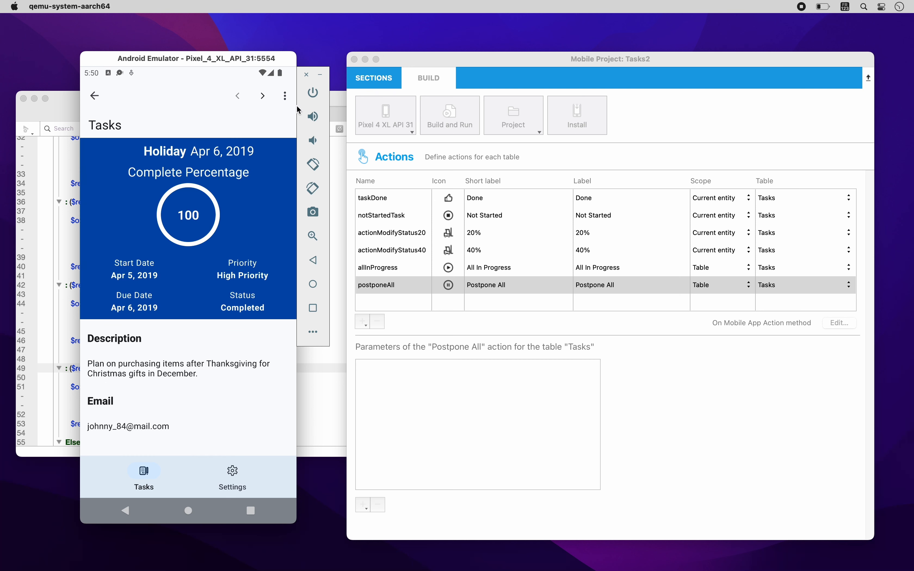
{"action": "left_click", "coordinate": [285, 97]}
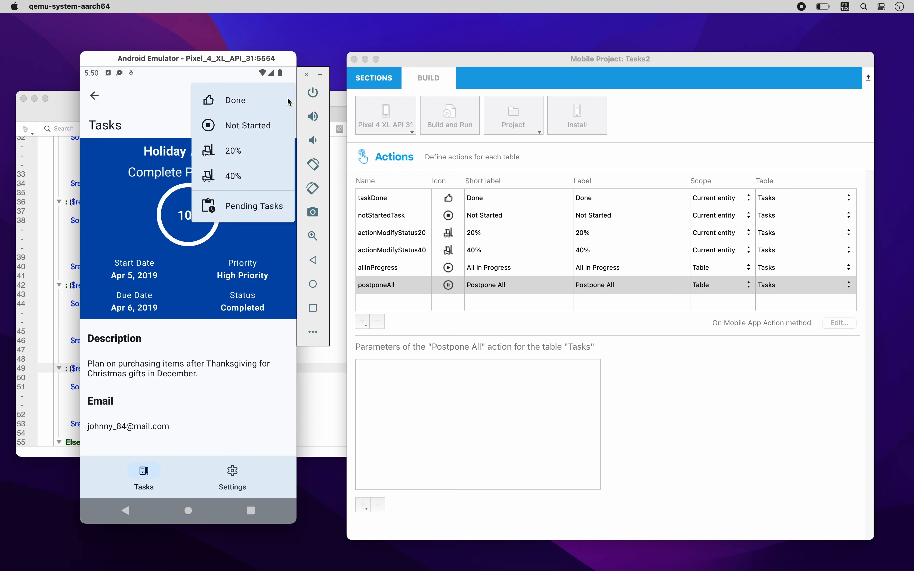
{"action": "left_click", "coordinate": [229, 152]}
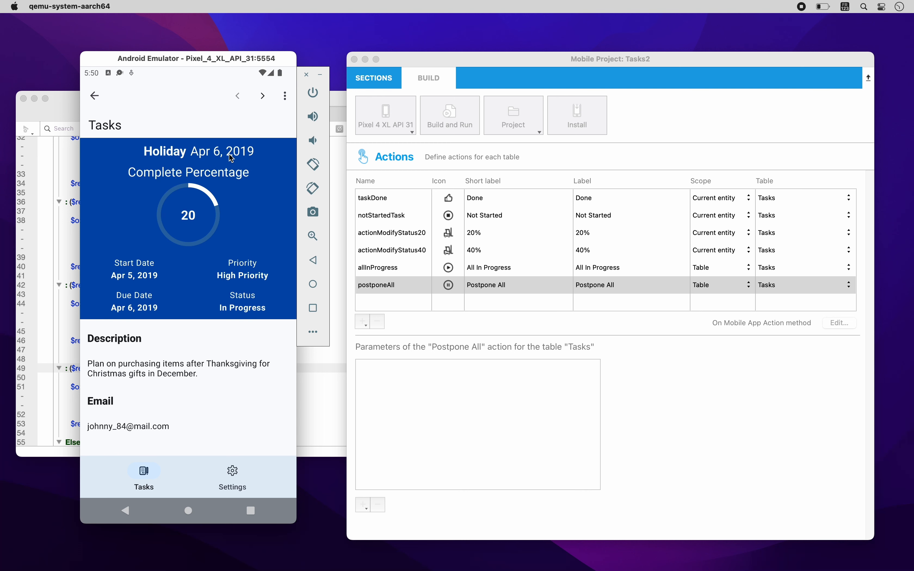
{"action": "left_click", "coordinate": [94, 97]}
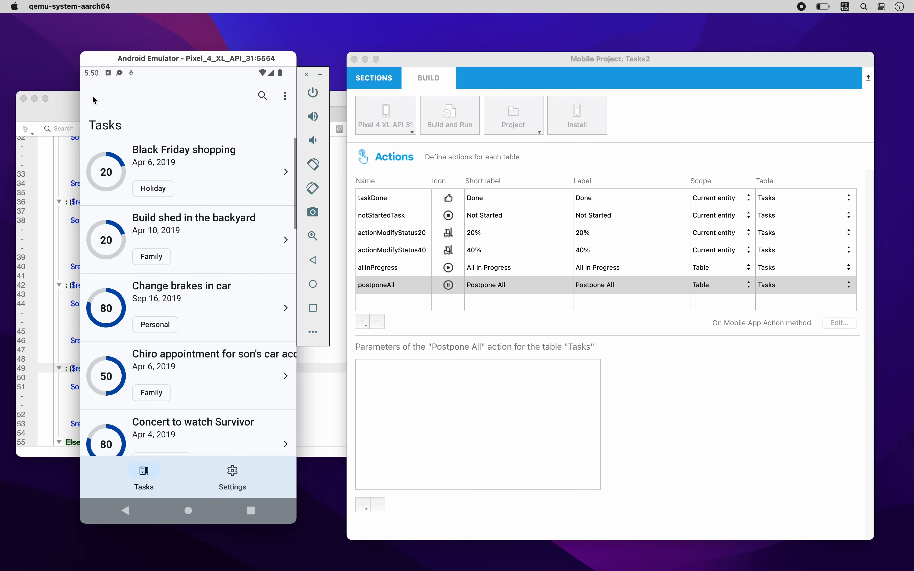
Apply the 40% action to Black Friday shopping from the full list of its swipe actions
{"action": "left_click_drag", "start_coordinate": [255, 174], "coordinate": [119, 175]}
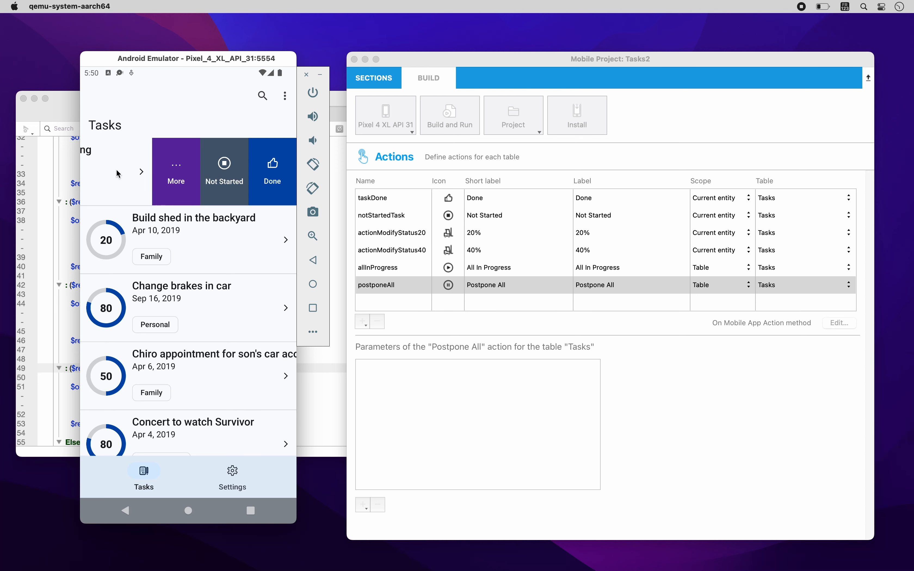
{"action": "left_click", "coordinate": [182, 174]}
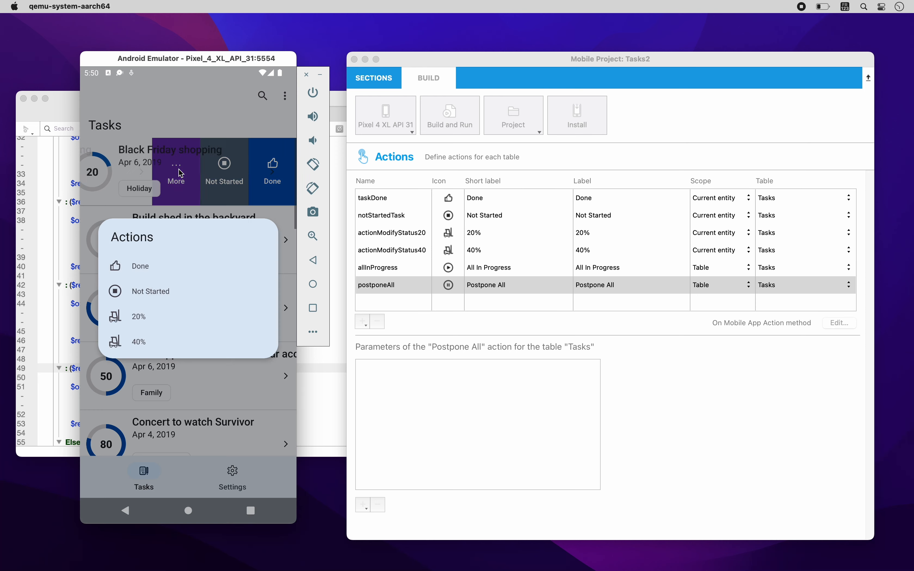
{"action": "left_click", "coordinate": [133, 343]}
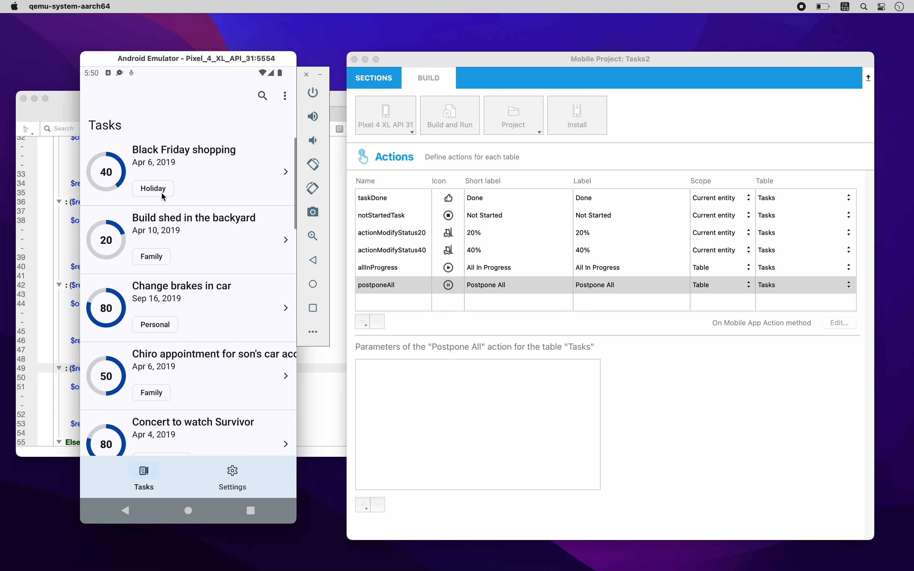
Run the Postpone All table action, check the status of the first several tasks in their details, and return to the list
{"action": "left_click", "coordinate": [286, 97]}
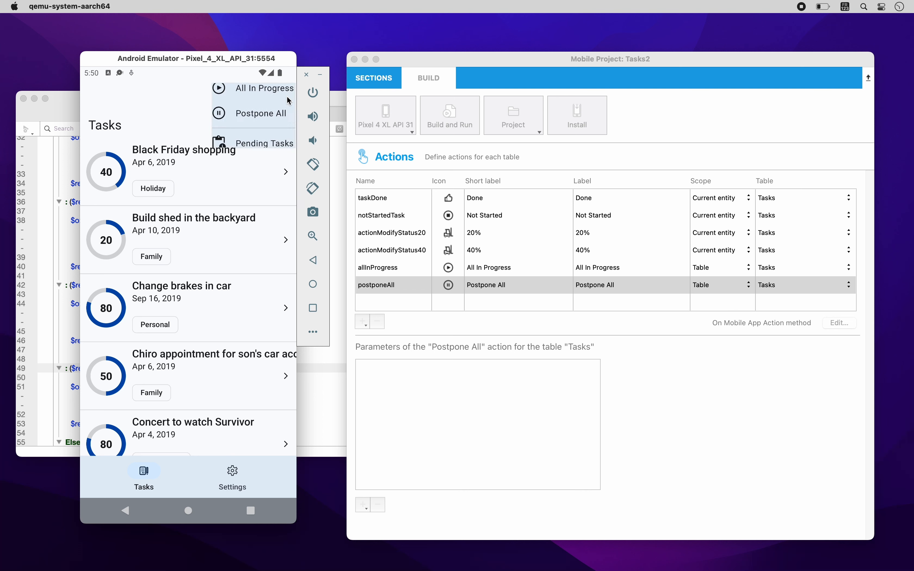
{"action": "left_click", "coordinate": [254, 127]}
{"action": "left_click", "coordinate": [251, 176]}
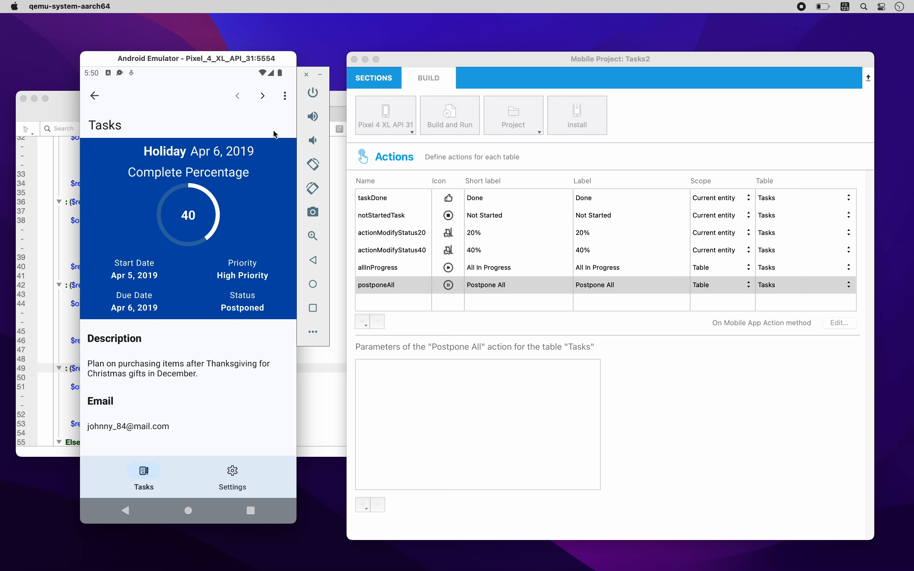
{"action": "left_click", "coordinate": [264, 97]}
{"action": "left_click", "coordinate": [264, 98]}
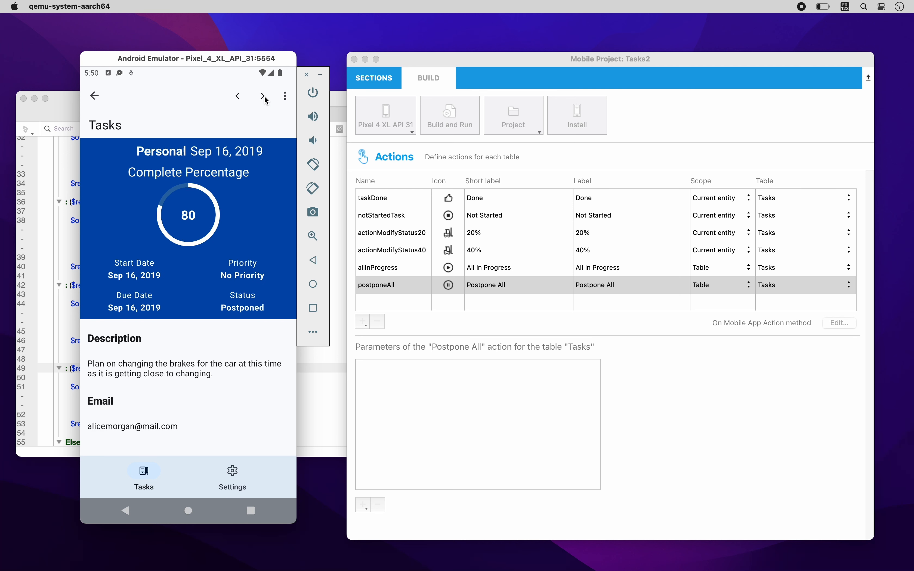
{"action": "left_click", "coordinate": [264, 98]}
{"action": "left_click", "coordinate": [263, 97]}
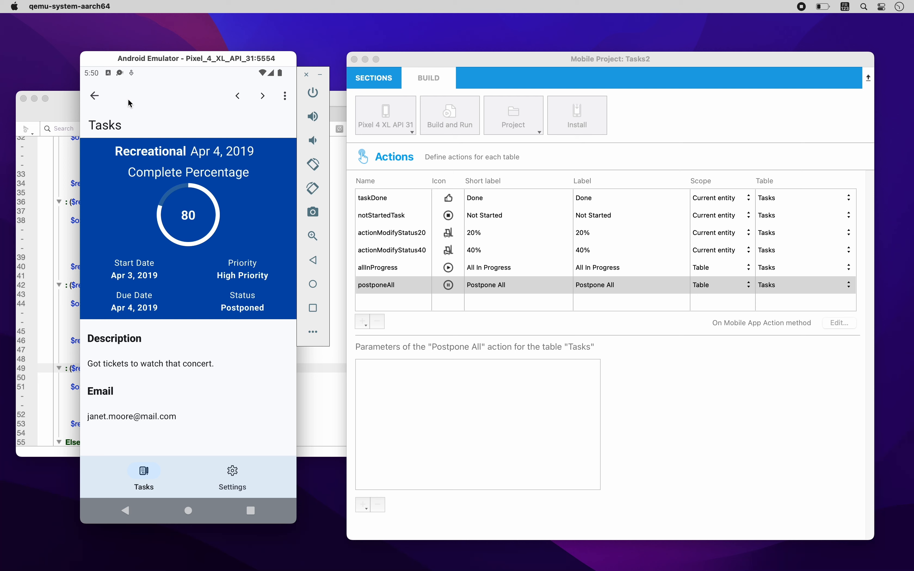
{"action": "left_click", "coordinate": [96, 96]}
{"action": "left_click", "coordinate": [250, 175]}
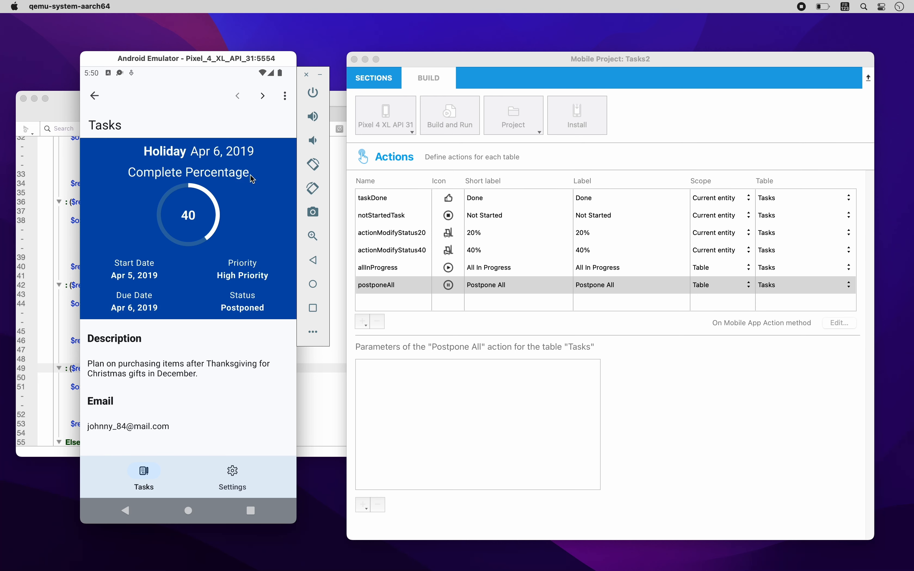
{"action": "left_click", "coordinate": [95, 97]}
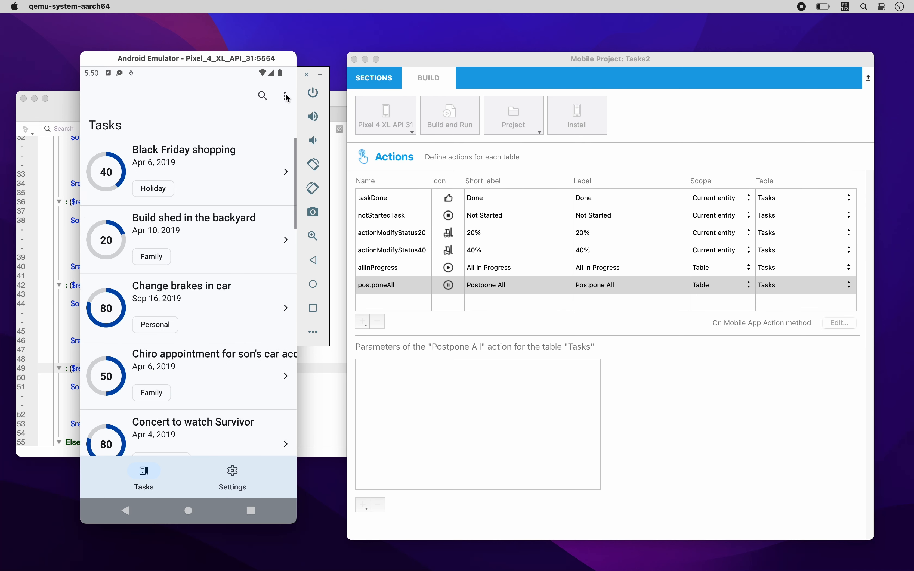
Run the All In Progress table action and check the status in the details of Black Friday shopping and the tasks following it
{"action": "left_click", "coordinate": [286, 98]}
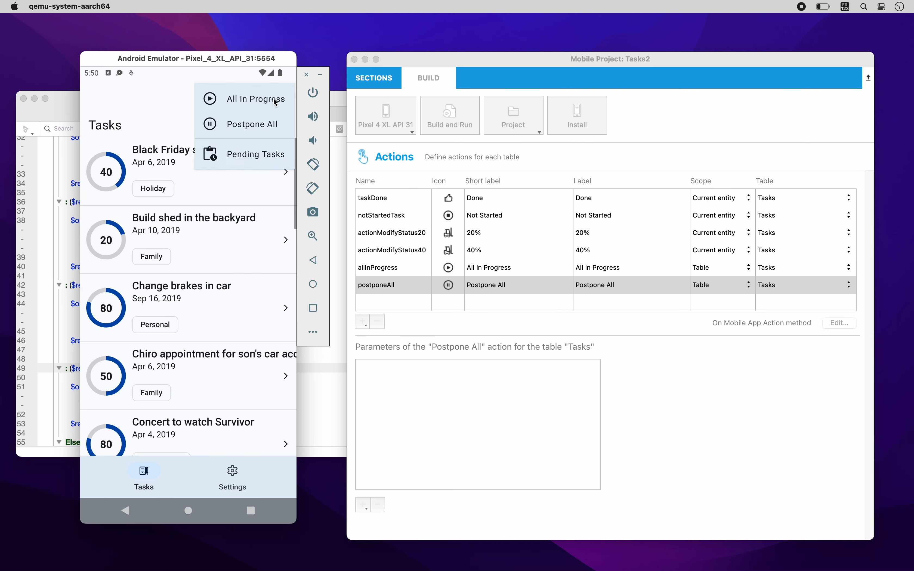
{"action": "left_click", "coordinate": [247, 101]}
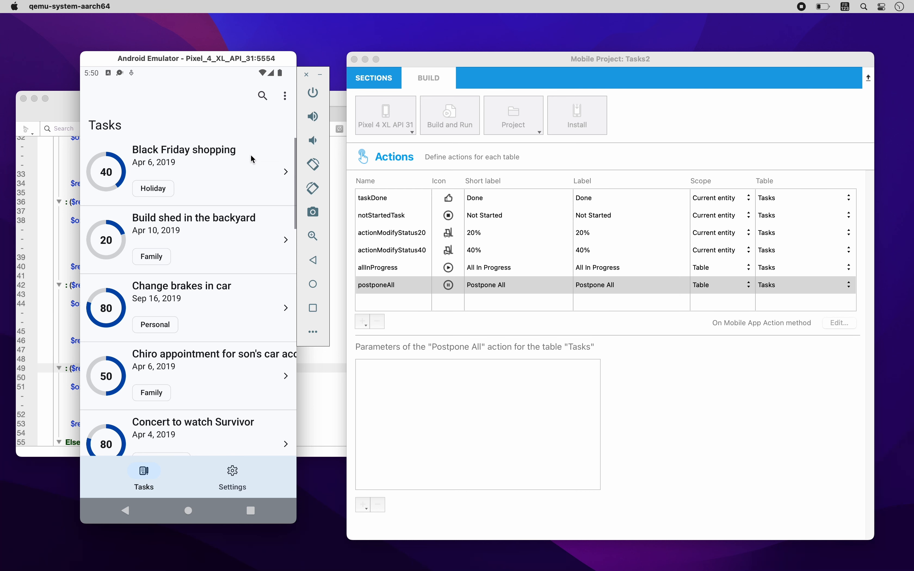
{"action": "left_click", "coordinate": [251, 154]}
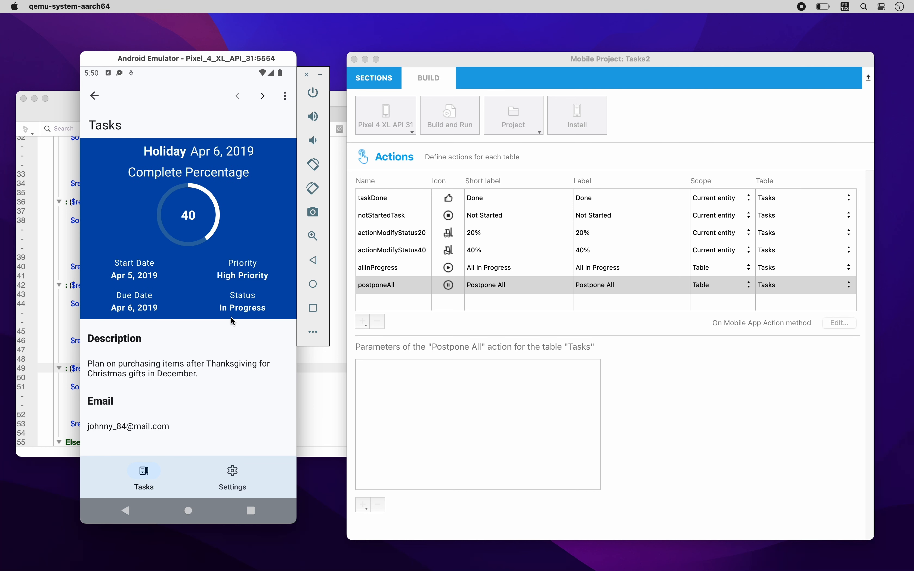
{"action": "left_click", "coordinate": [267, 101]}
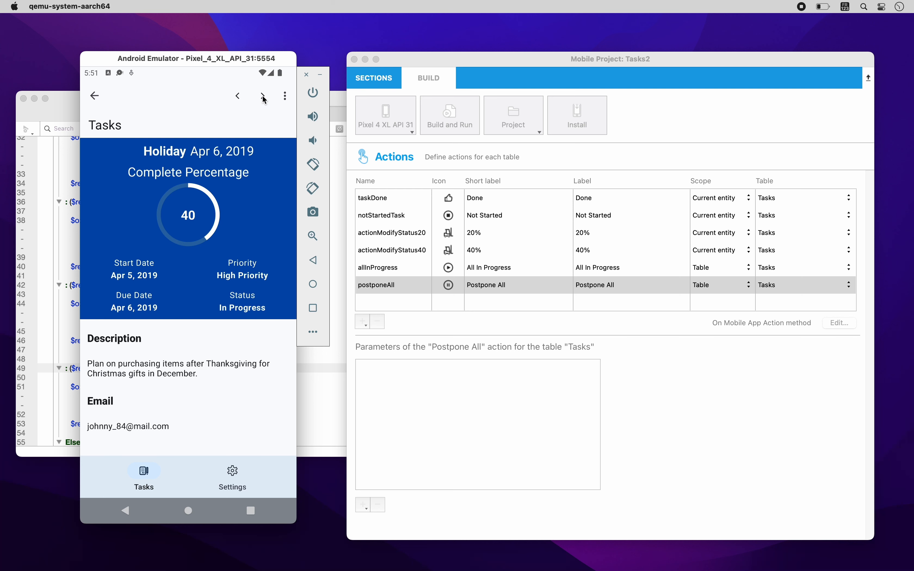
{"action": "left_click", "coordinate": [265, 100]}
{"action": "left_click", "coordinate": [265, 99]}
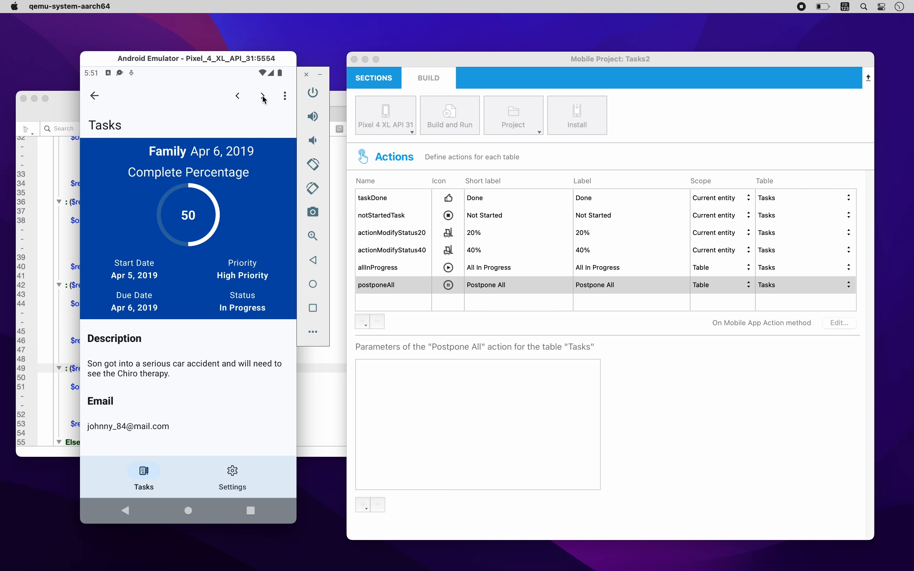